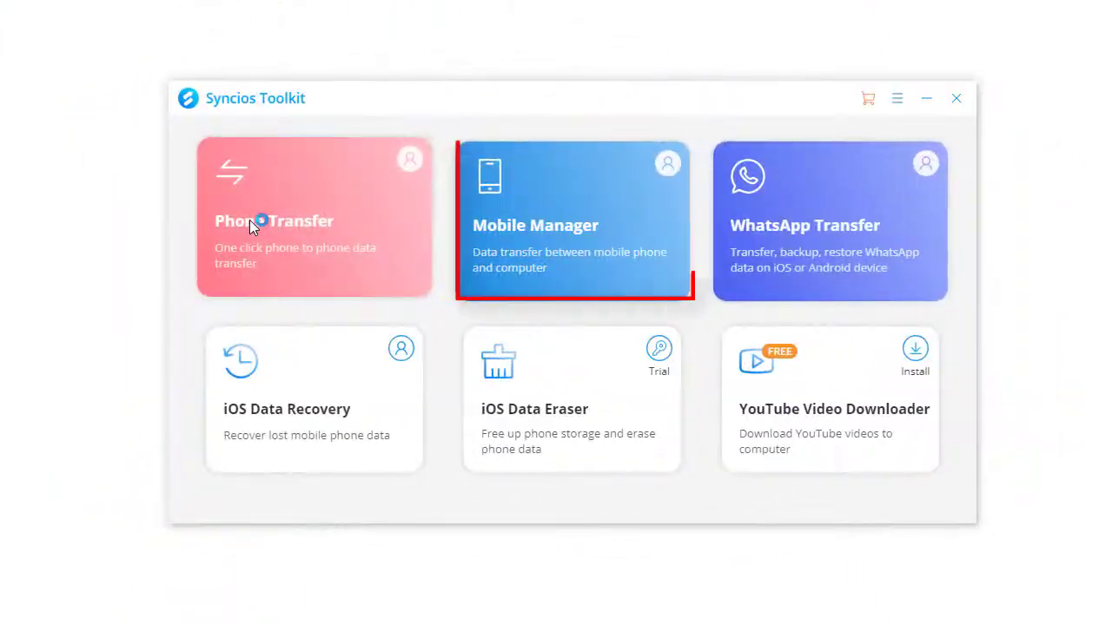
- Open Mobile Manager and go to the Sunny album among the connected iPhone's photos
{"action": "left_click", "coordinate": [603, 214]}
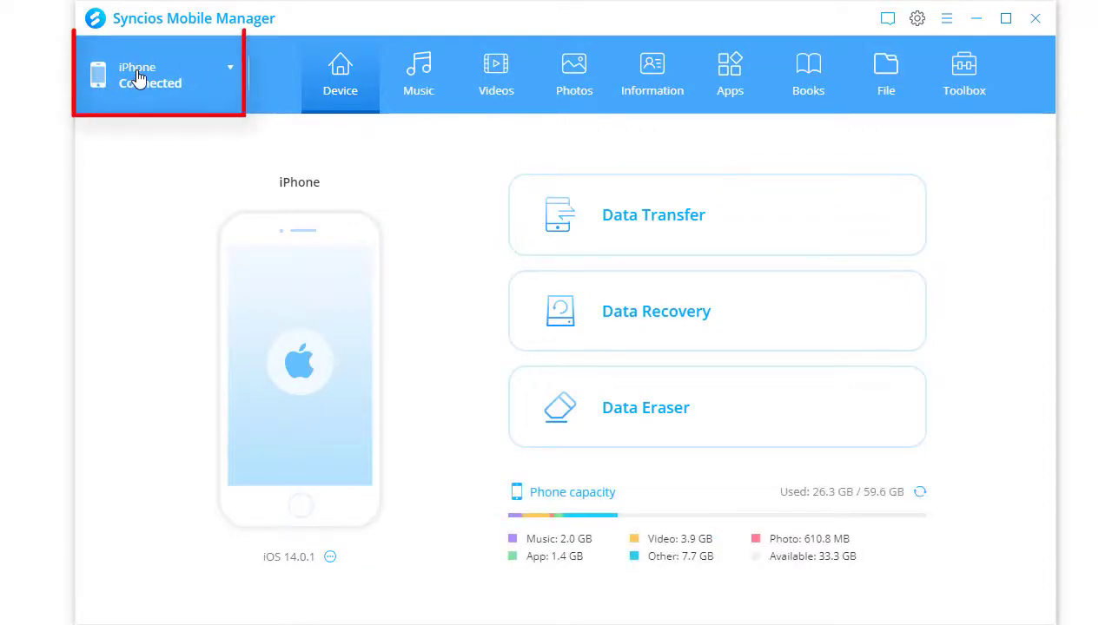
{"action": "left_click", "coordinate": [543, 93]}
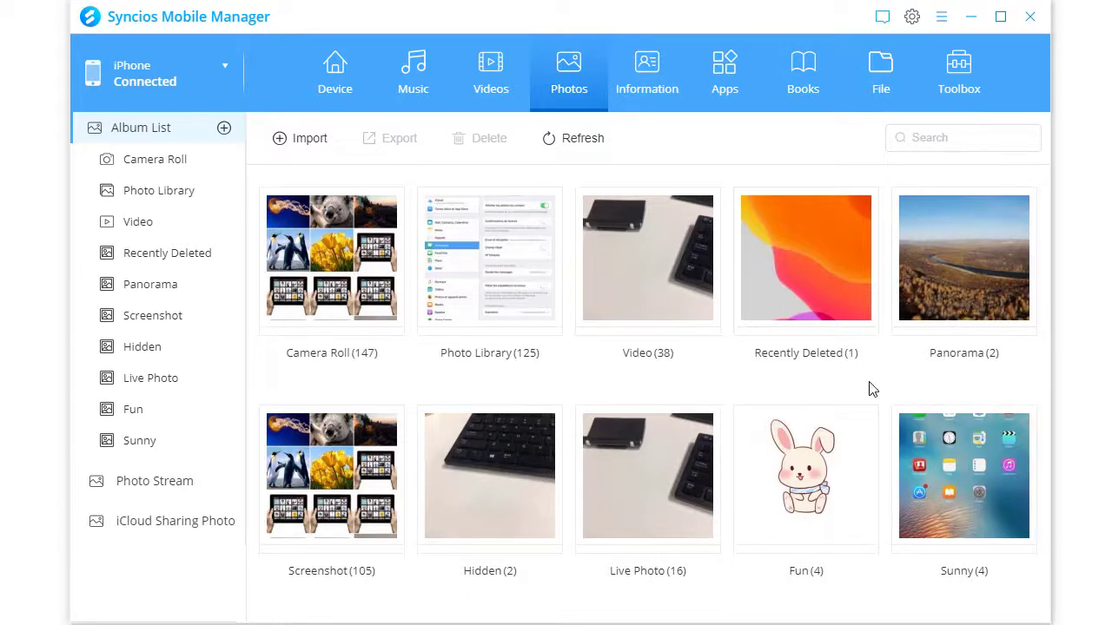
{"action": "double_click", "coordinate": [923, 453]}
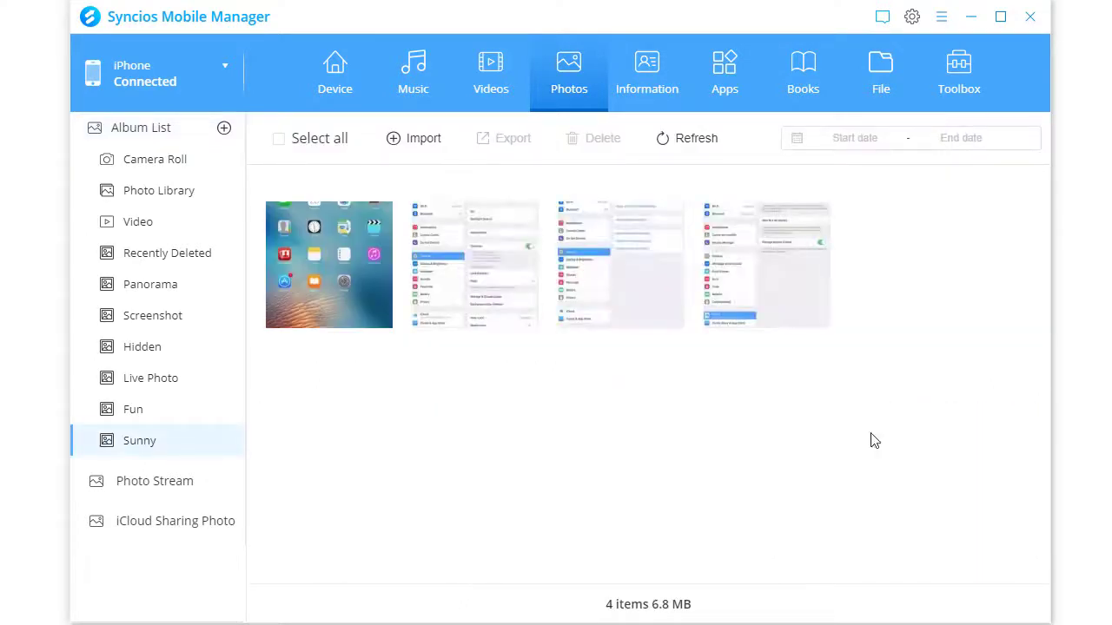
- Export all four photos of the Sunny album to the iPhone folder inside Backups, and close the folder window
{"action": "left_click", "coordinate": [300, 239]}
{"action": "left_click", "coordinate": [437, 244]}
{"action": "left_click", "coordinate": [582, 252]}
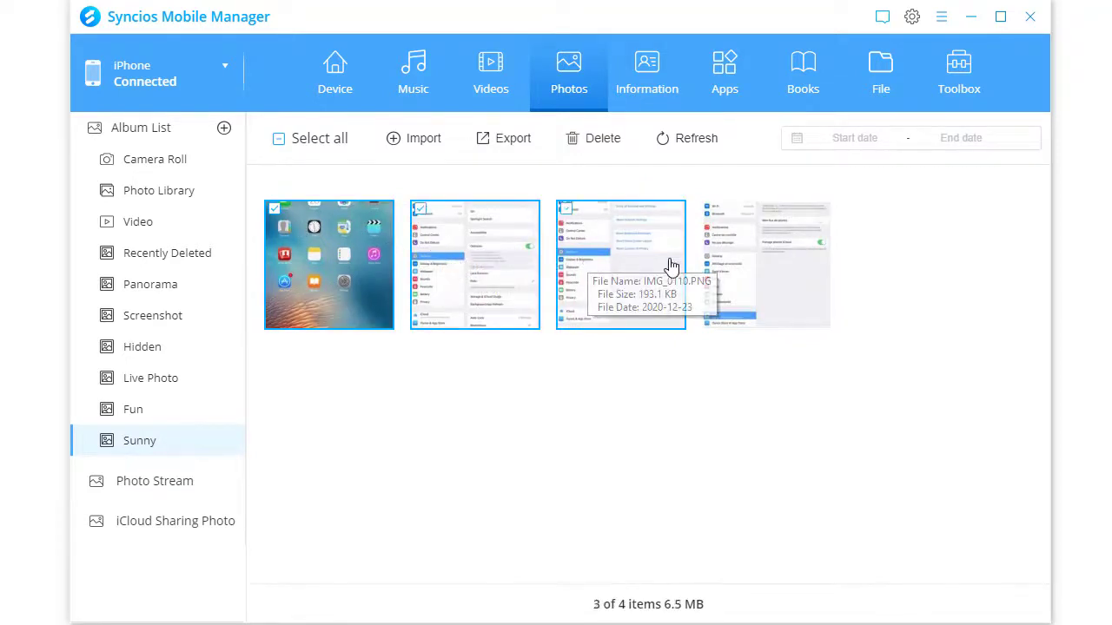
{"action": "left_click", "coordinate": [723, 273]}
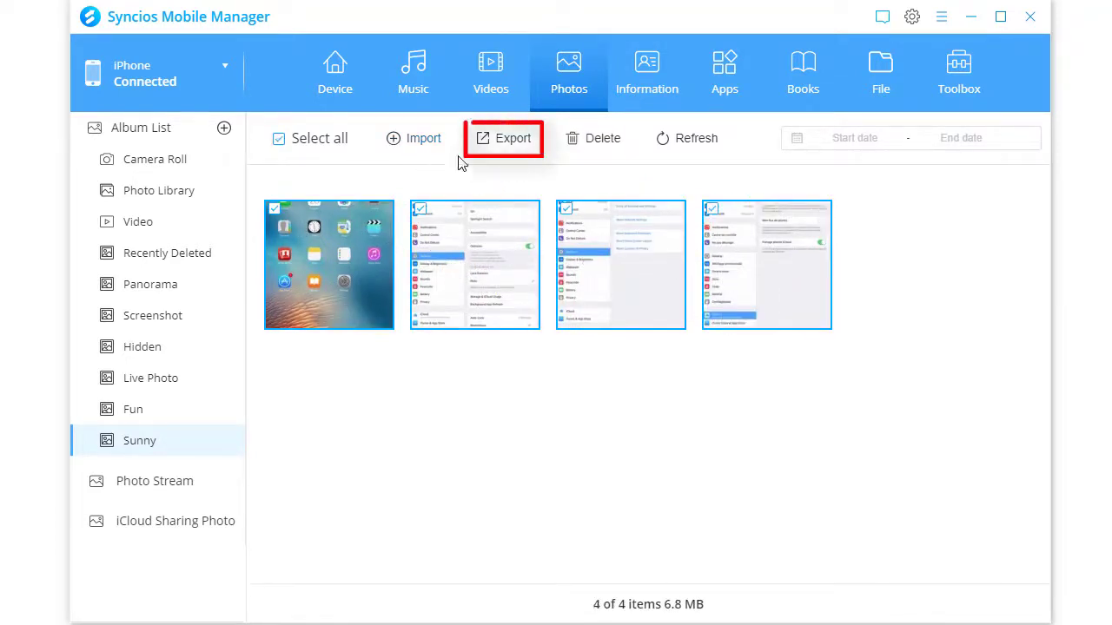
{"action": "left_click", "coordinate": [502, 139]}
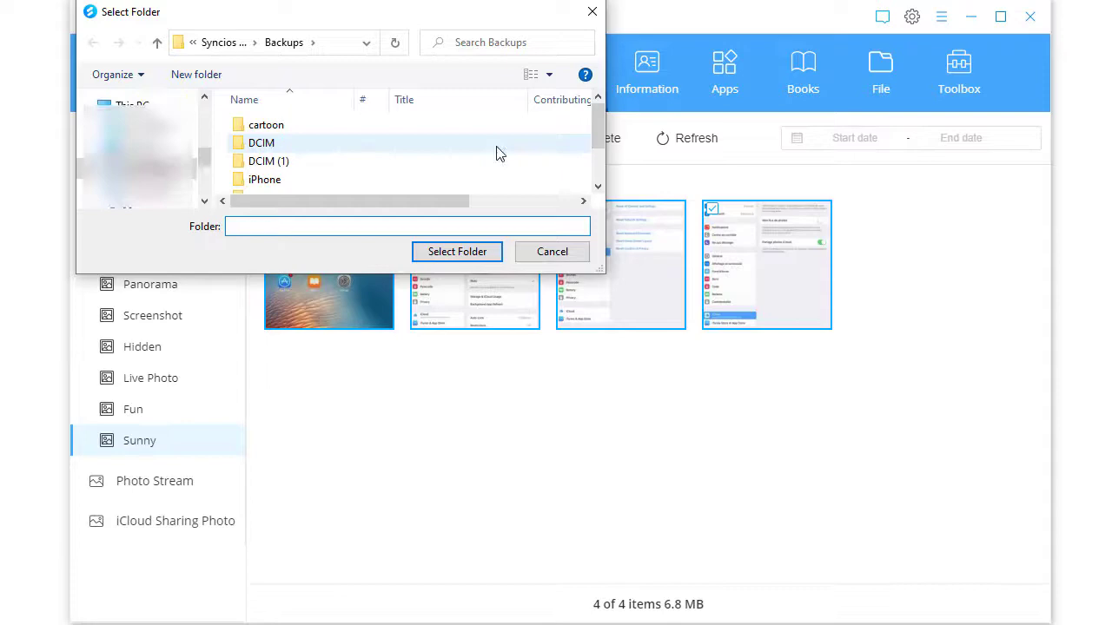
{"action": "left_click", "coordinate": [294, 181]}
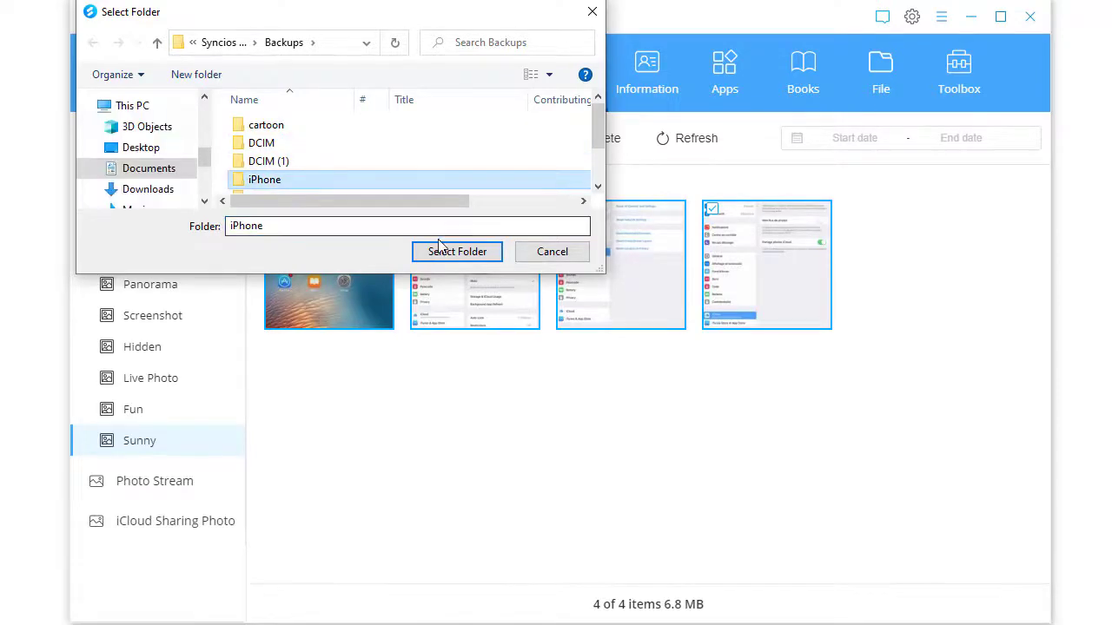
{"action": "left_click", "coordinate": [442, 253]}
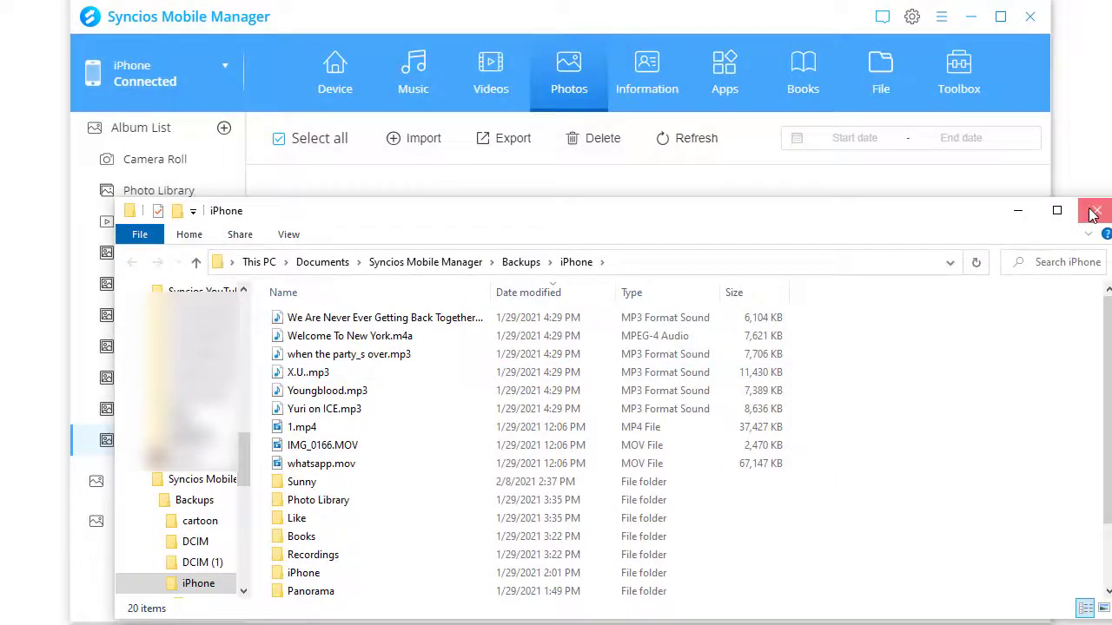
{"action": "left_click", "coordinate": [1094, 214]}
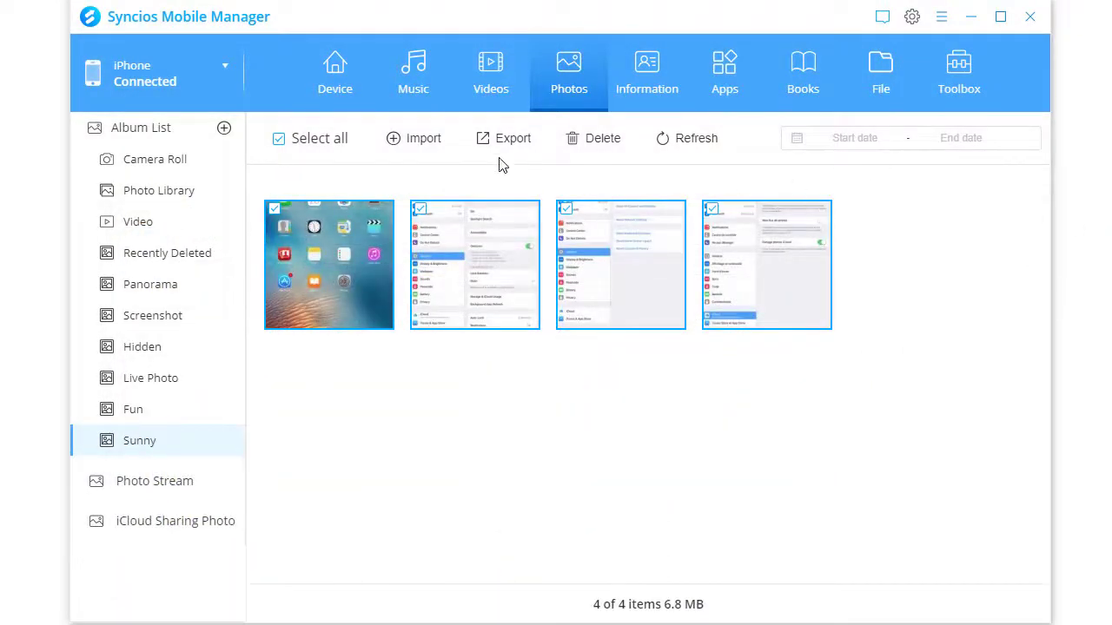
- Export the whole Panorama album from the album list to the iPhone folder inside Backups, and close the folder window
{"action": "left_click", "coordinate": [174, 129]}
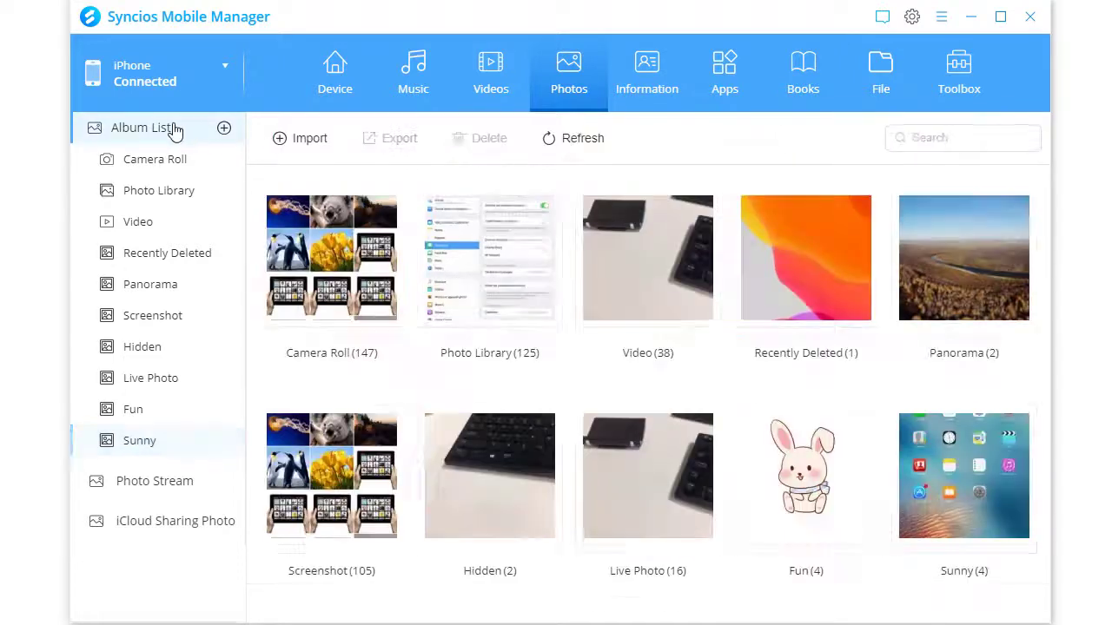
{"action": "left_click", "coordinate": [956, 259]}
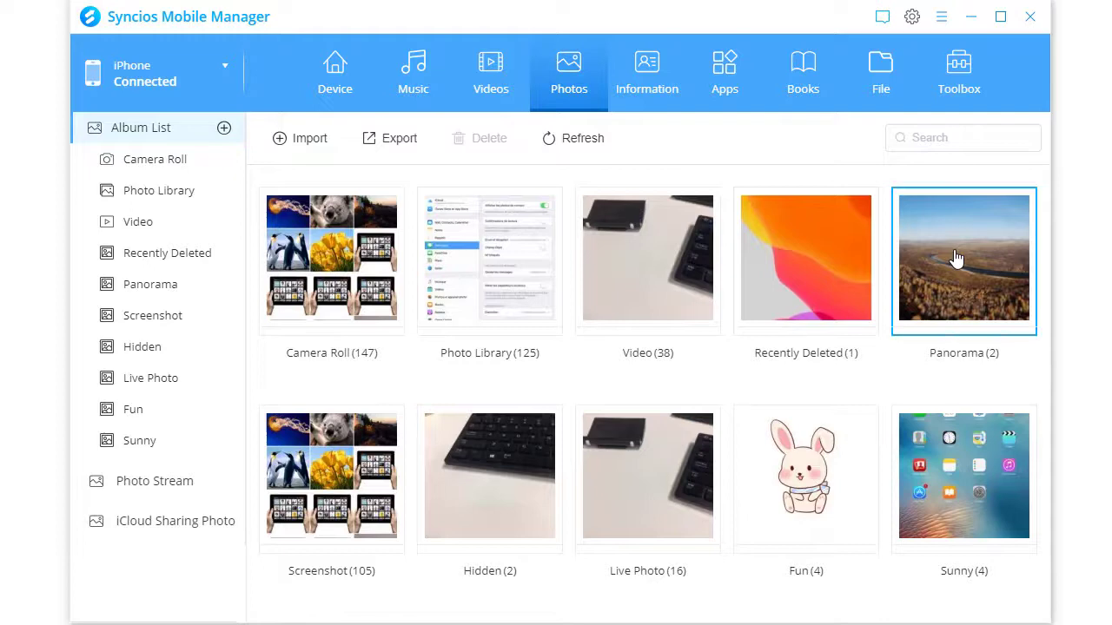
{"action": "left_click", "coordinate": [374, 140]}
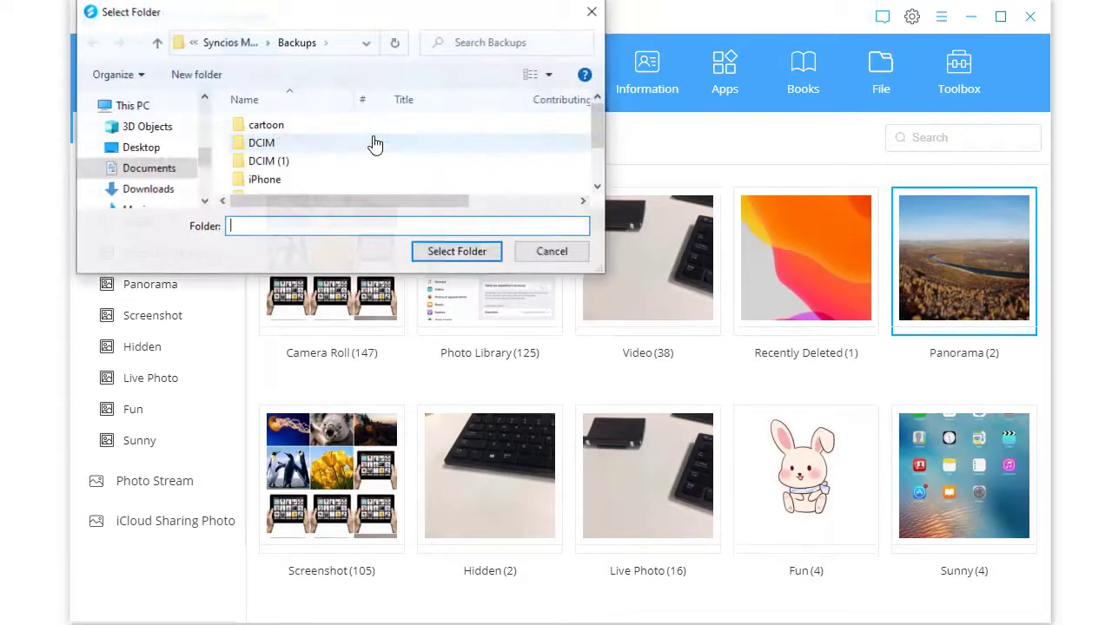
{"action": "left_click", "coordinate": [328, 180]}
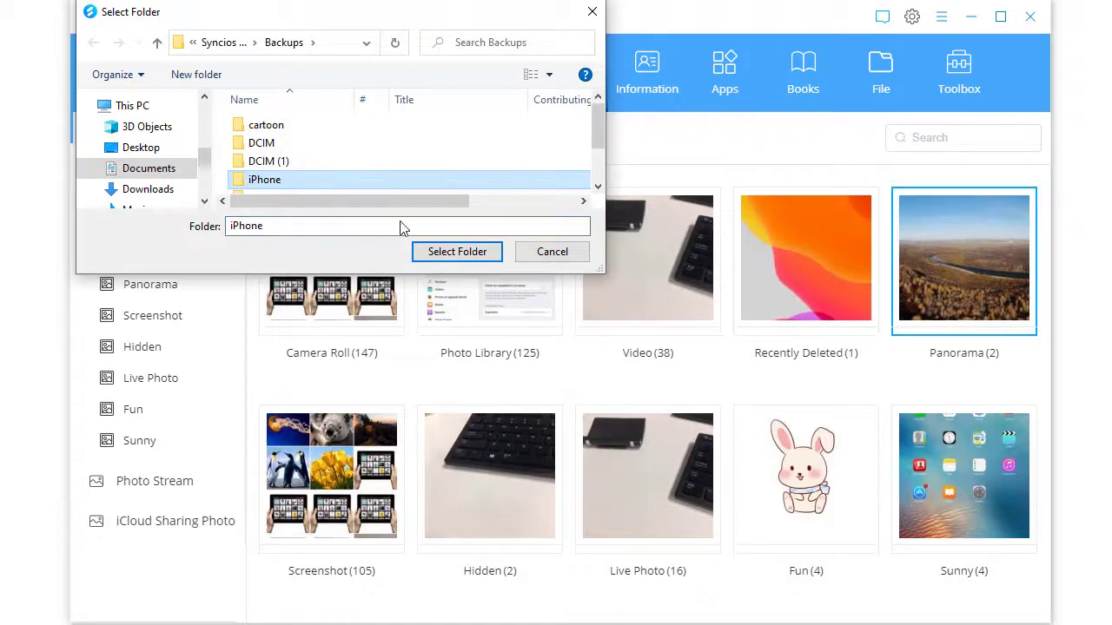
{"action": "left_click", "coordinate": [476, 252]}
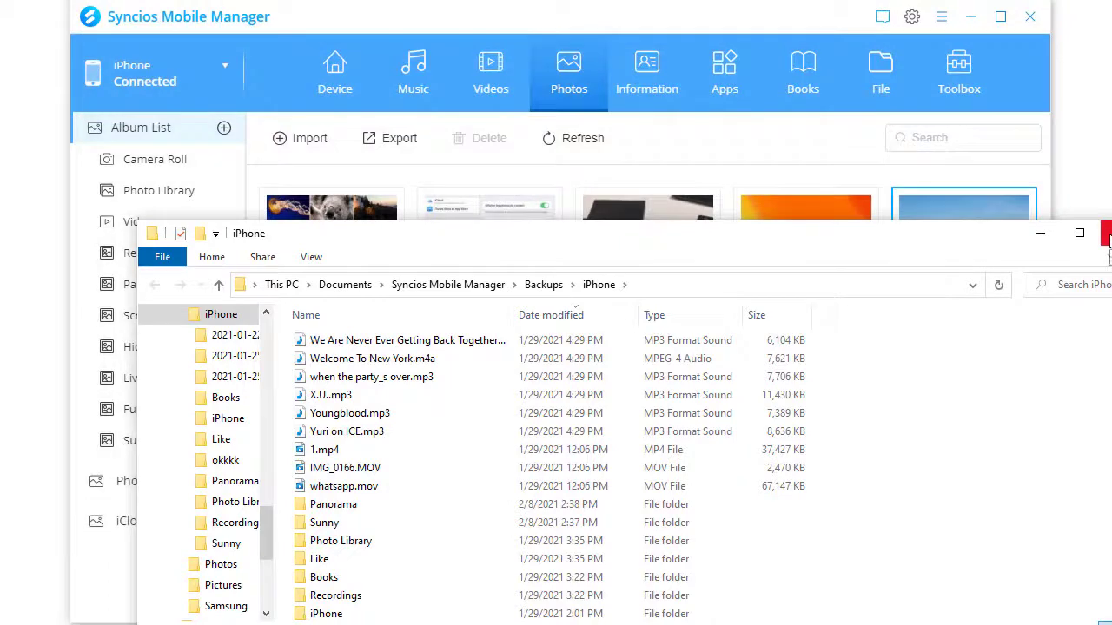
{"action": "left_click", "coordinate": [1106, 235]}
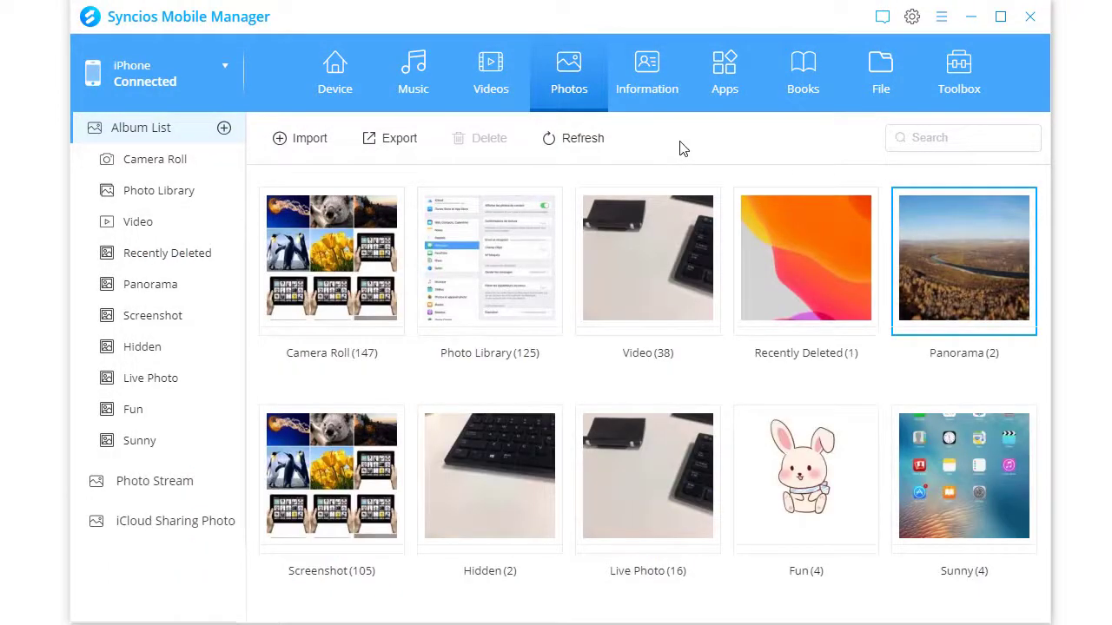
- Back up six contacts from the iPhone's contact list to an XML file in the iPhone folder inside Backups
{"action": "left_click", "coordinate": [647, 90]}
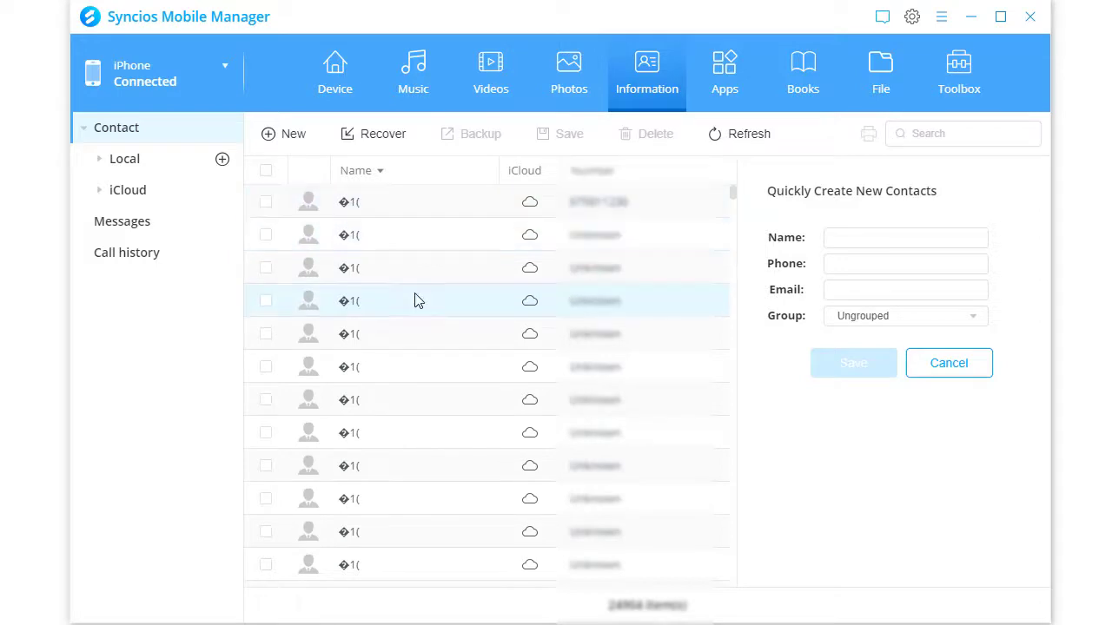
{"action": "scroll", "coordinate": [426, 295], "scroll_direction": "down", "scroll_amount": 3}
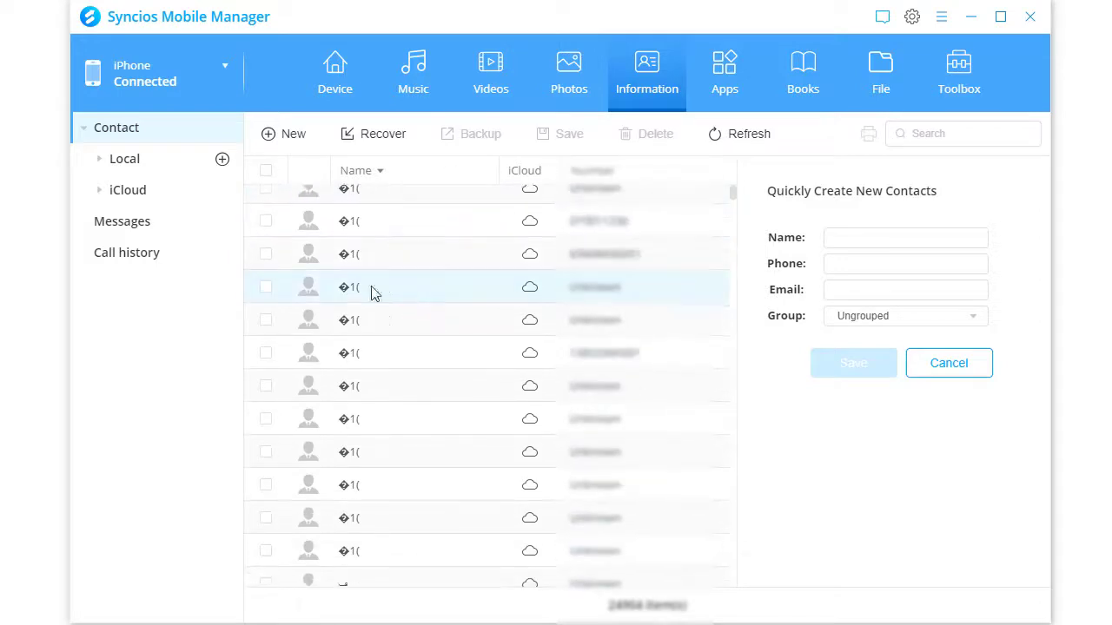
{"action": "left_click", "coordinate": [313, 366]}
{"action": "scroll", "coordinate": [269, 298], "scroll_direction": "down", "scroll_amount": 4}
{"action": "left_click", "coordinate": [267, 303]}
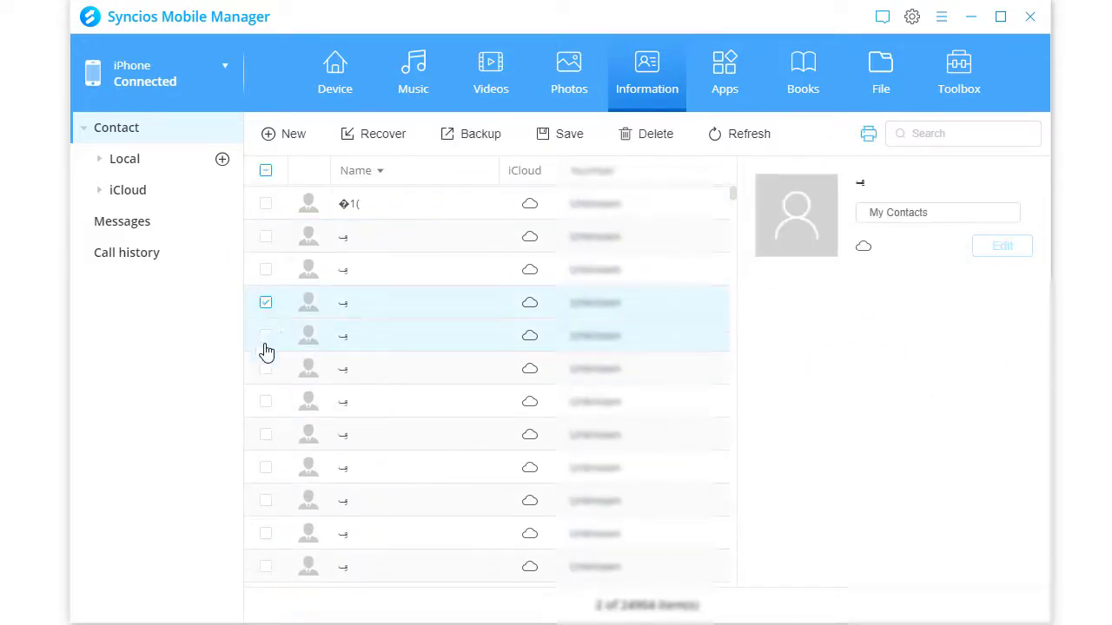
{"action": "left_click", "coordinate": [266, 337]}
{"action": "left_click", "coordinate": [265, 370]}
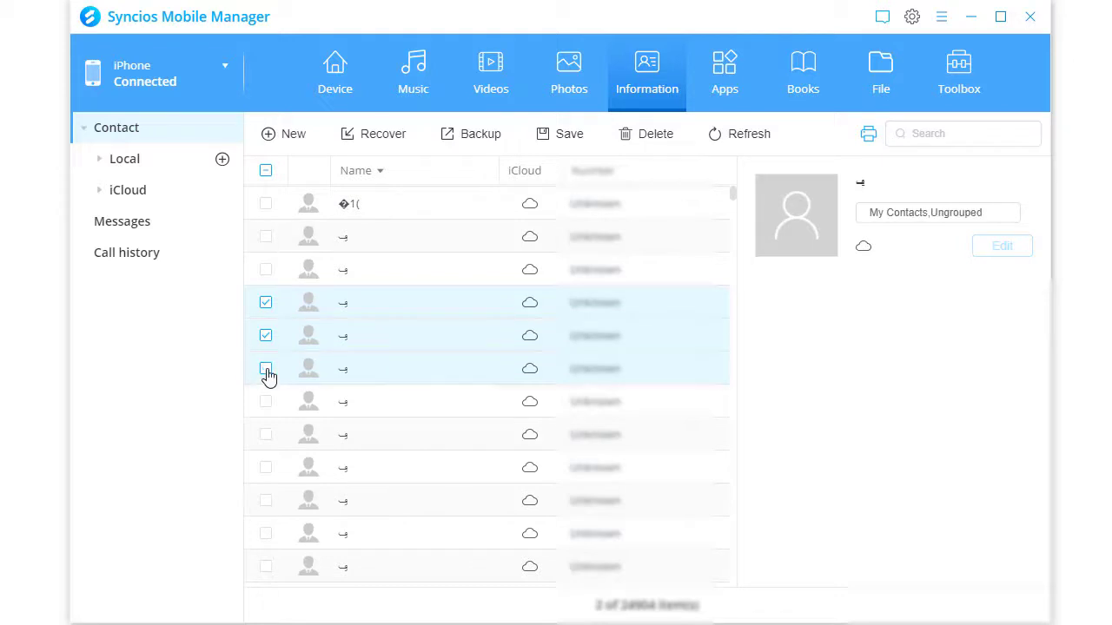
{"action": "left_click", "coordinate": [266, 401]}
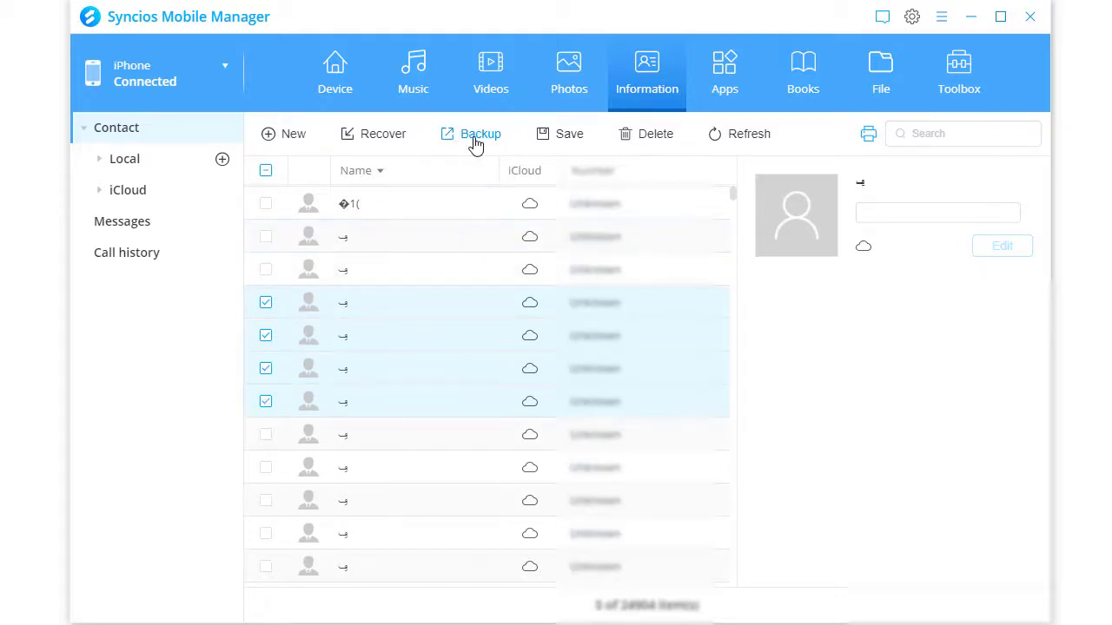
{"action": "scroll", "coordinate": [469, 270], "scroll_direction": "down", "scroll_amount": 5}
{"action": "scroll", "coordinate": [433, 412], "scroll_direction": "down", "scroll_amount": 10}
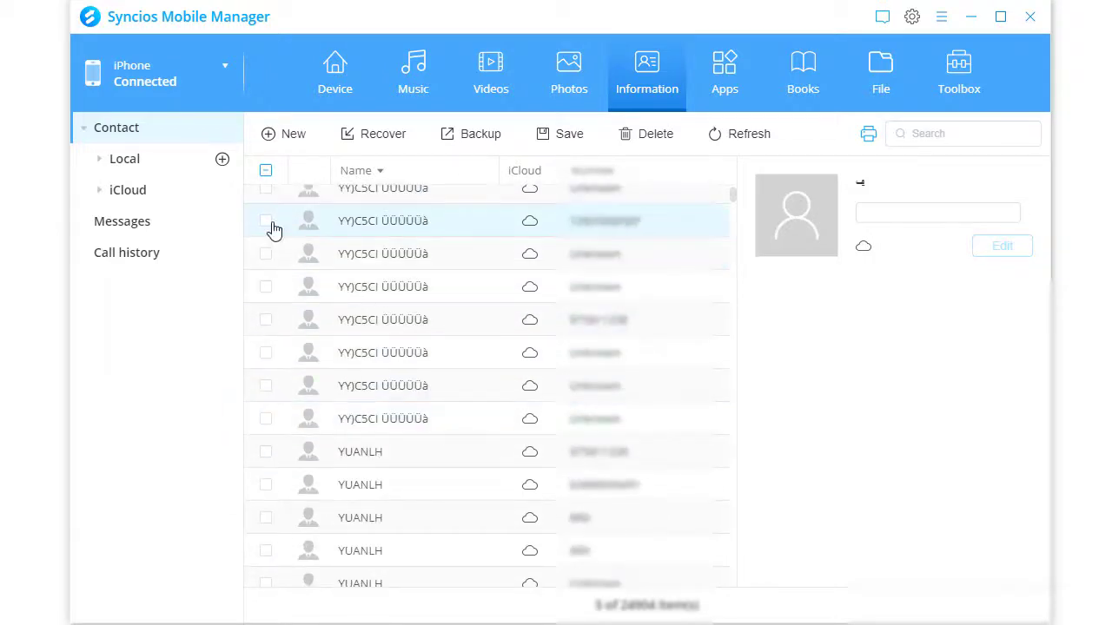
{"action": "left_click", "coordinate": [269, 223]}
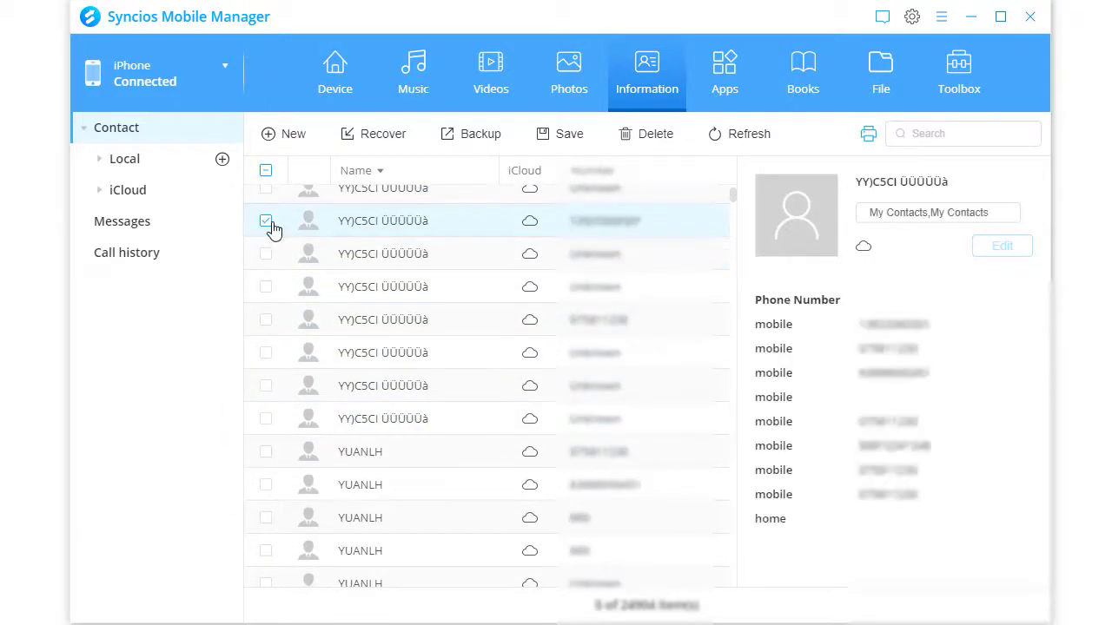
{"action": "left_click", "coordinate": [467, 139]}
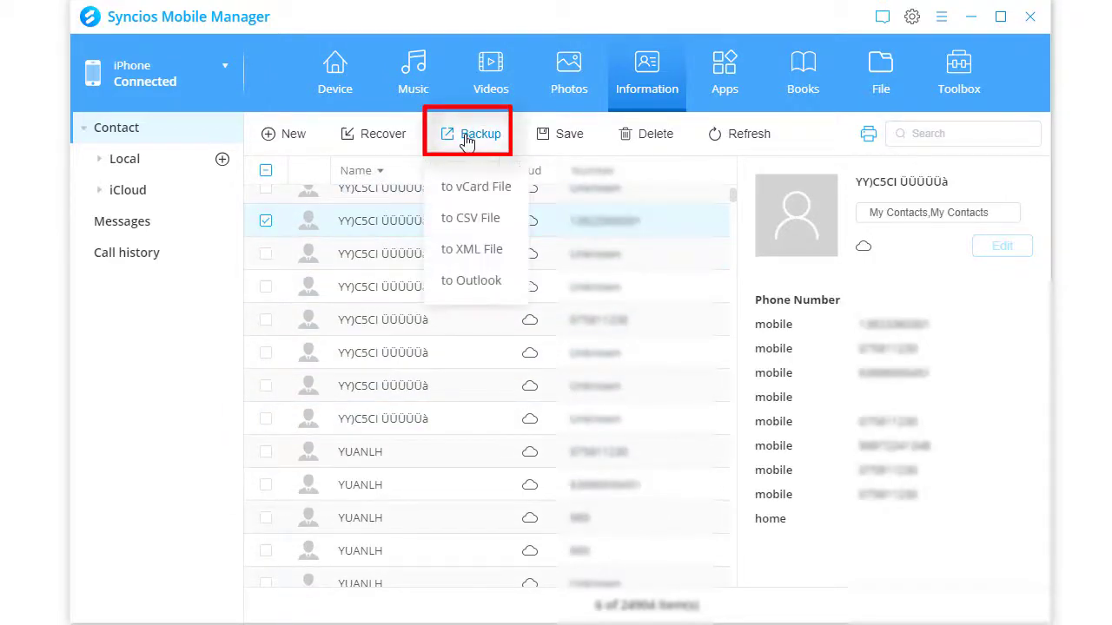
{"action": "left_click", "coordinate": [508, 252]}
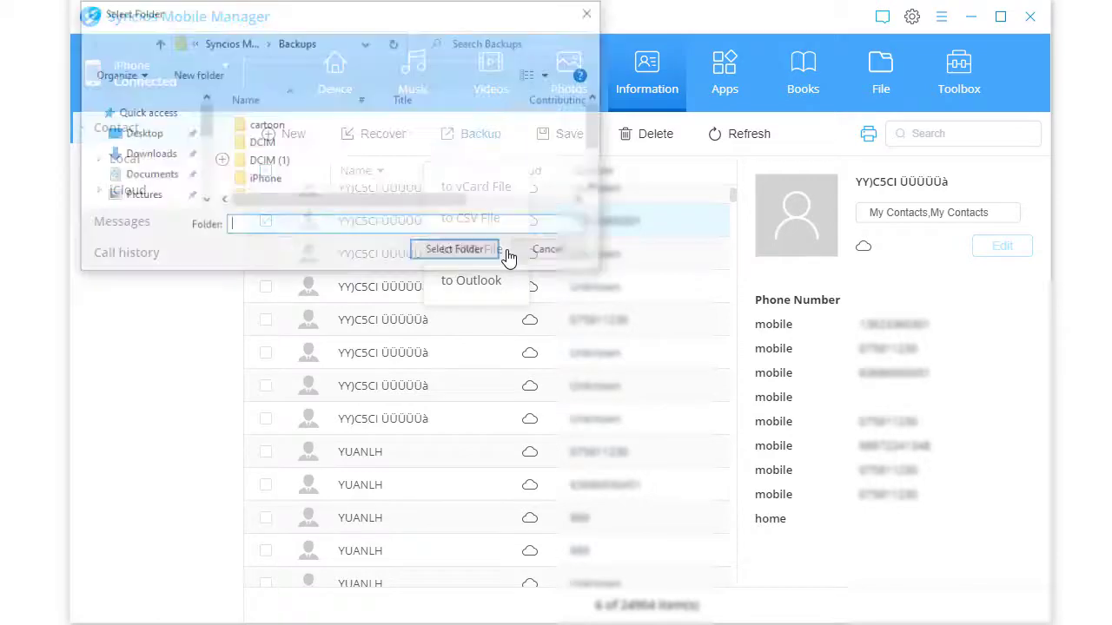
{"action": "left_click", "coordinate": [274, 180]}
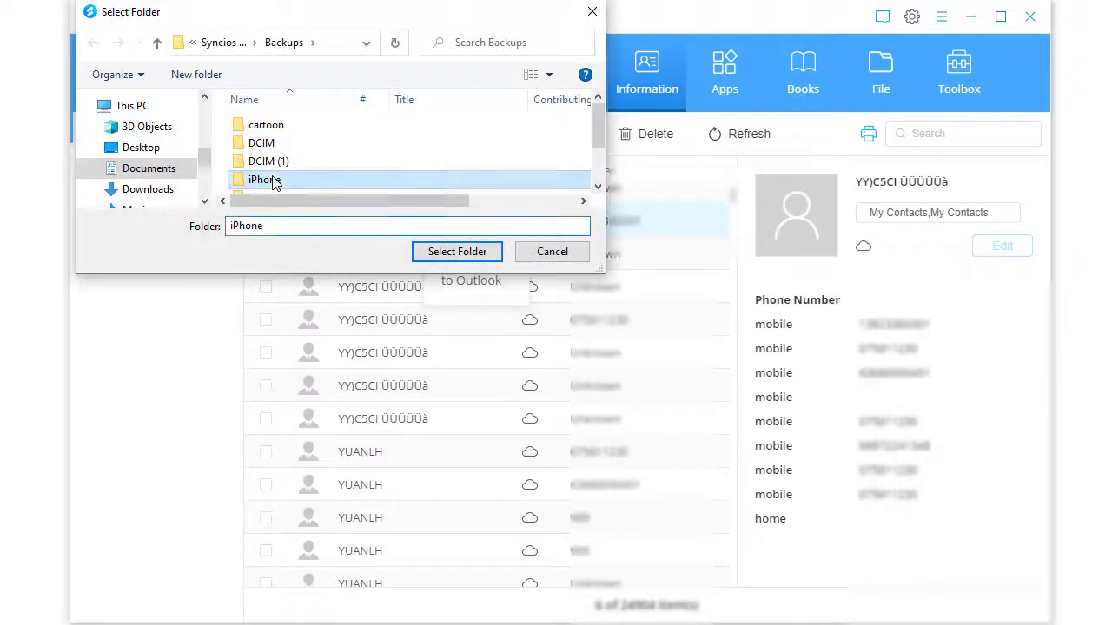
{"action": "left_click", "coordinate": [457, 252]}
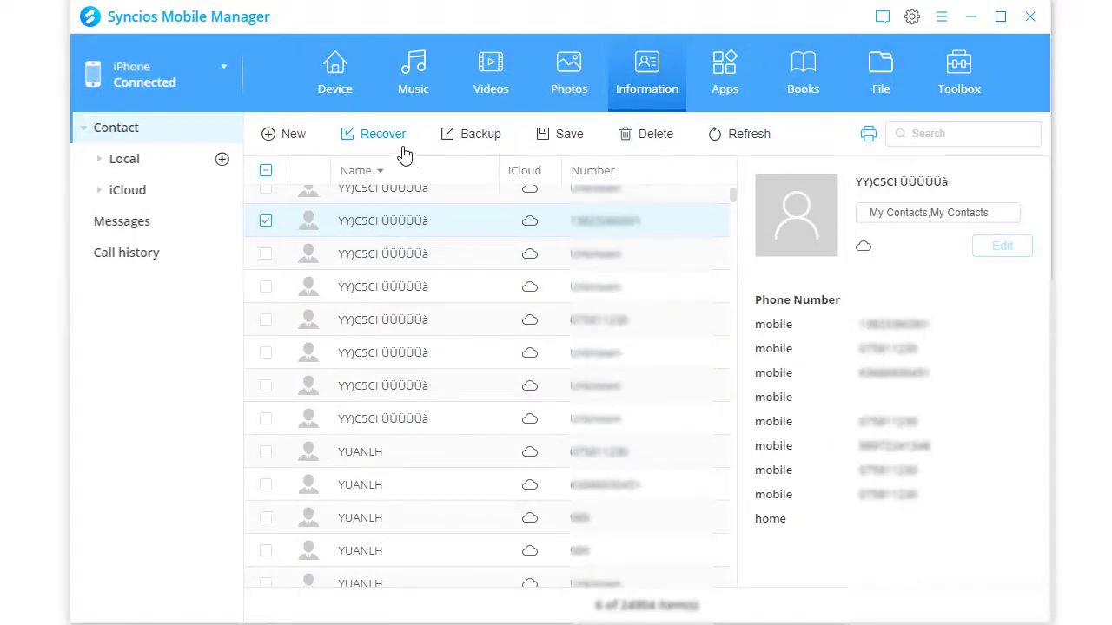
- Switch the active device to the Samsung Galaxy and open its okkkk photo album
{"action": "left_click", "coordinate": [224, 73]}
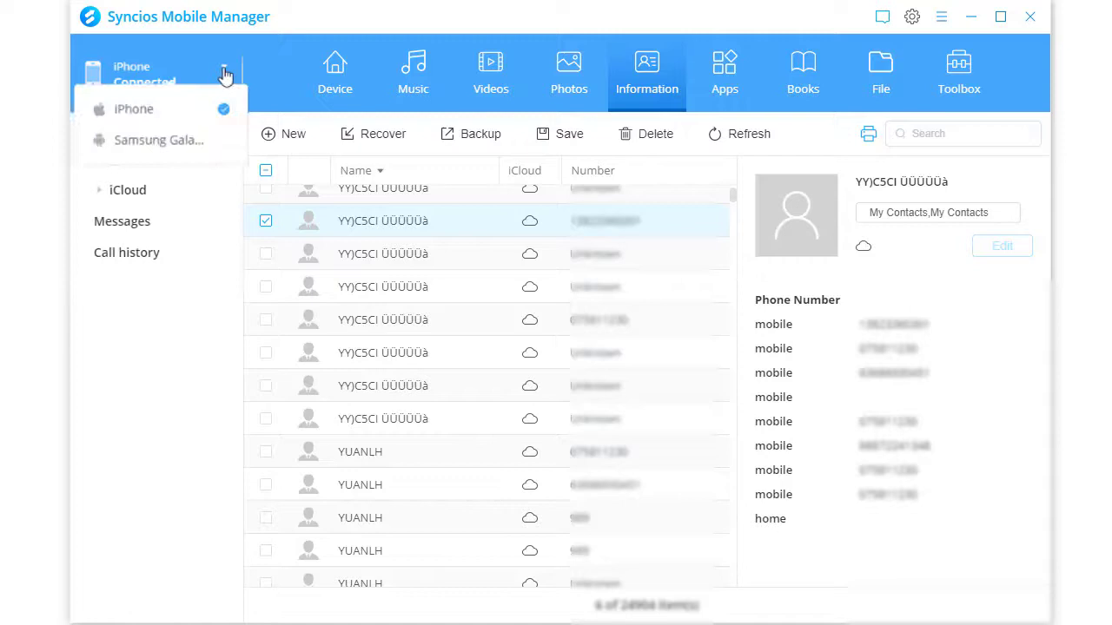
{"action": "left_click", "coordinate": [183, 142]}
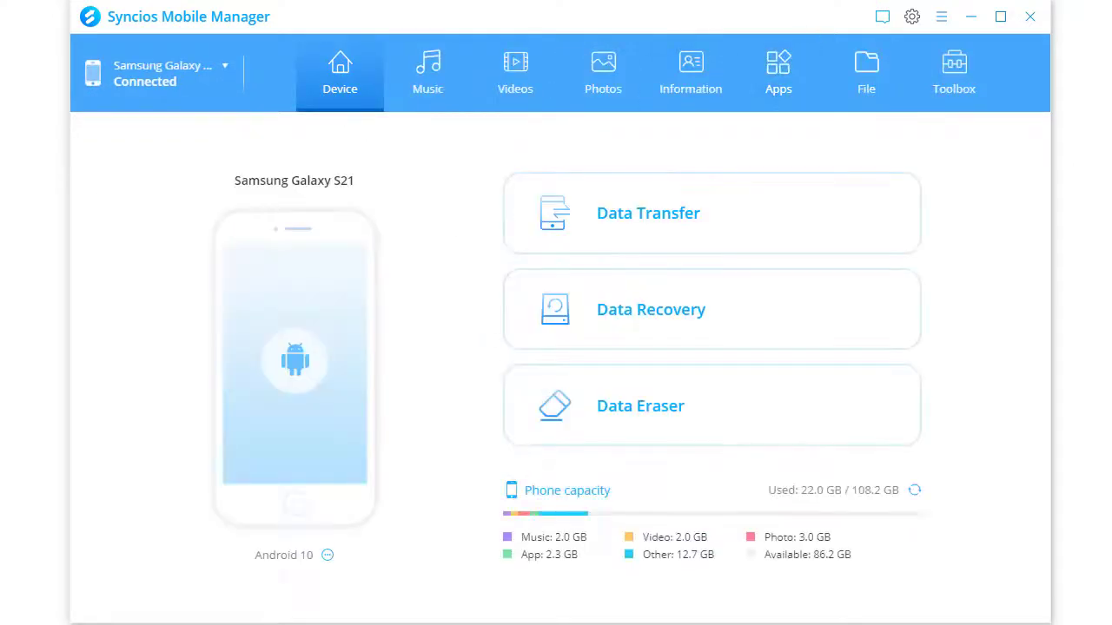
{"action": "left_click", "coordinate": [606, 103]}
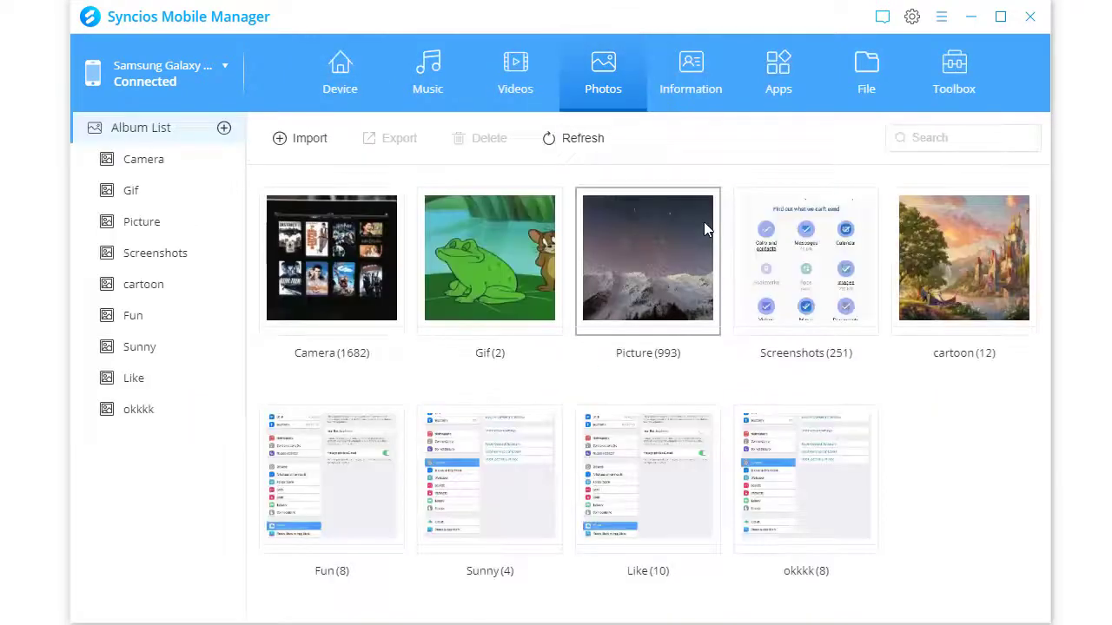
{"action": "left_click", "coordinate": [840, 516]}
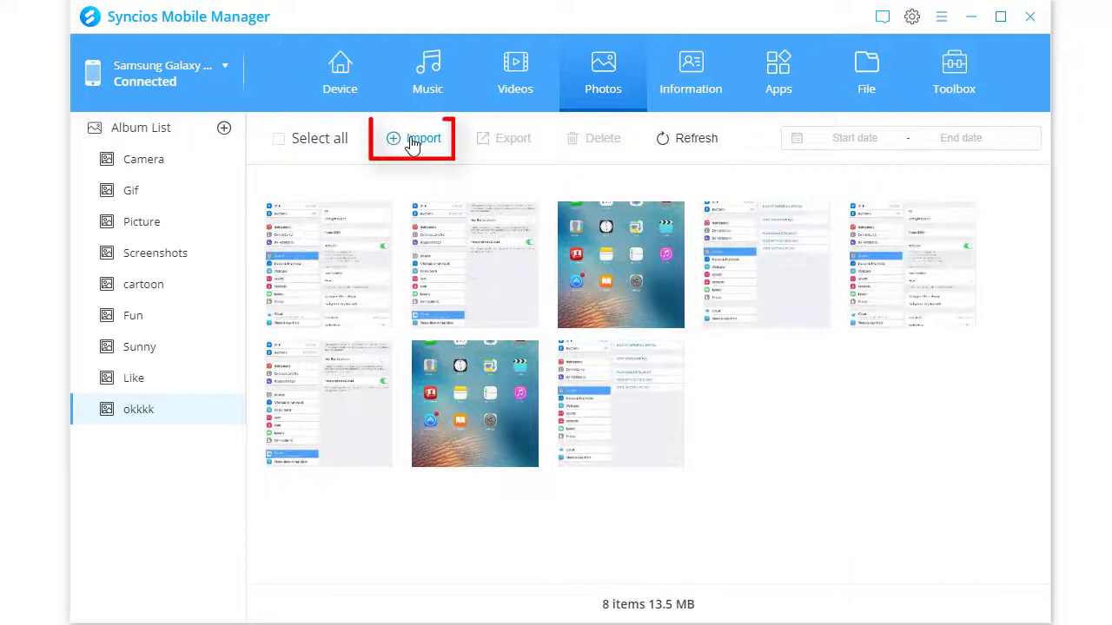
- Import IMG_0110, IMG_0114, IMG_0125 and IMG_0128 from the iPhone backup's Sunny folder into the okkkk album, and return to the album list
{"action": "left_click", "coordinate": [414, 142]}
{"action": "left_click", "coordinate": [413, 189]}
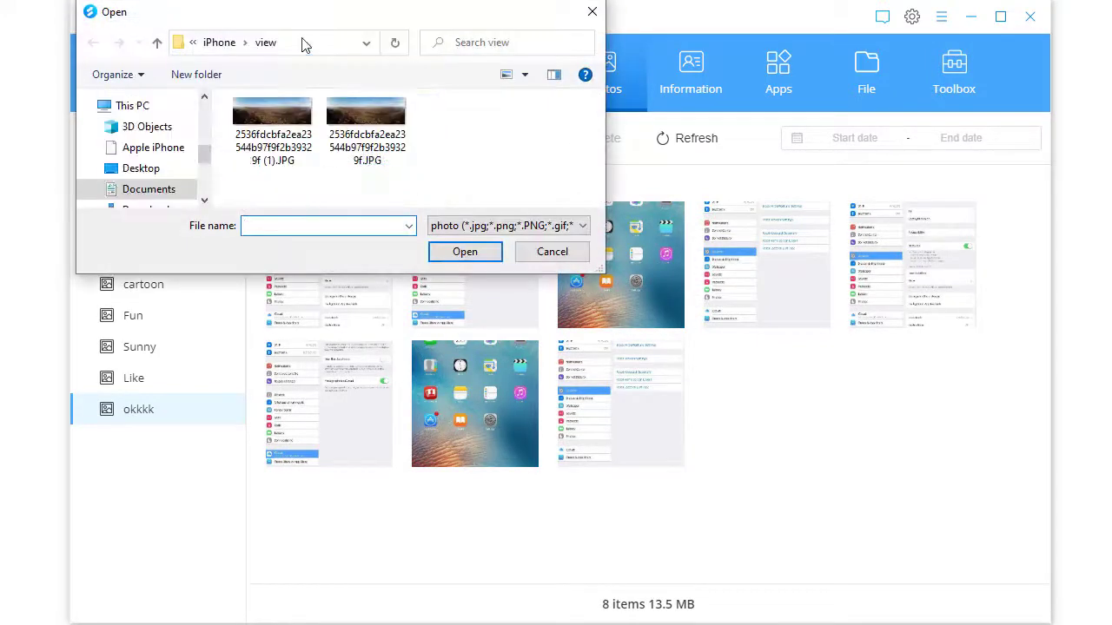
{"action": "left_click", "coordinate": [221, 44]}
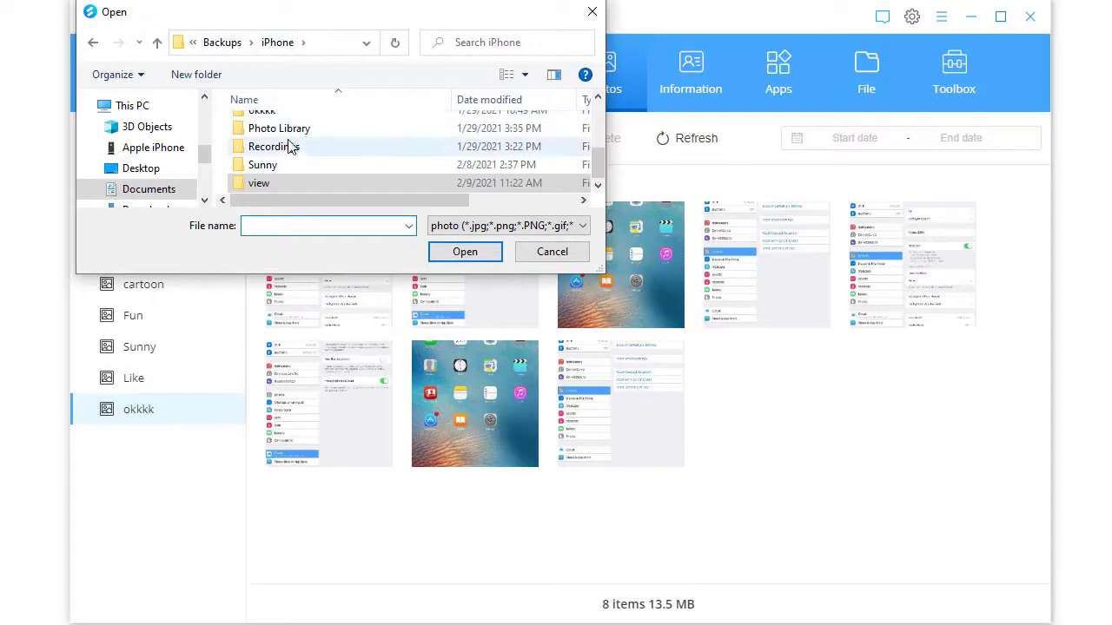
{"action": "double_click", "coordinate": [280, 166]}
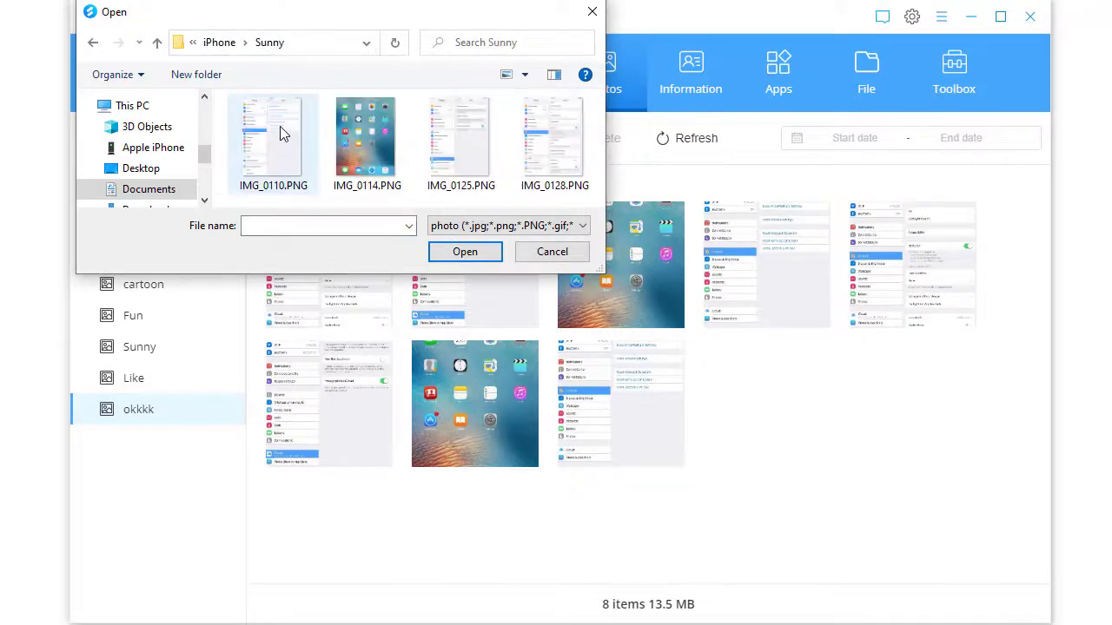
{"action": "left_click", "coordinate": [278, 136]}
{"action": "left_click", "coordinate": [352, 136], "text": "ctrl"}
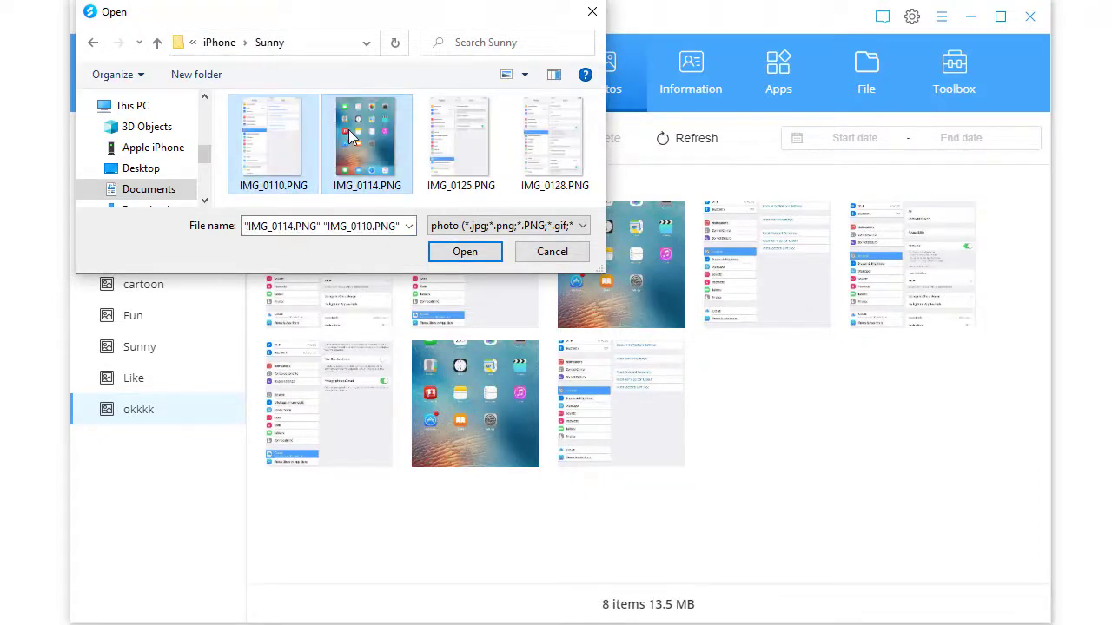
{"action": "left_click", "coordinate": [466, 143], "text": "ctrl"}
{"action": "left_click", "coordinate": [542, 158], "text": "ctrl"}
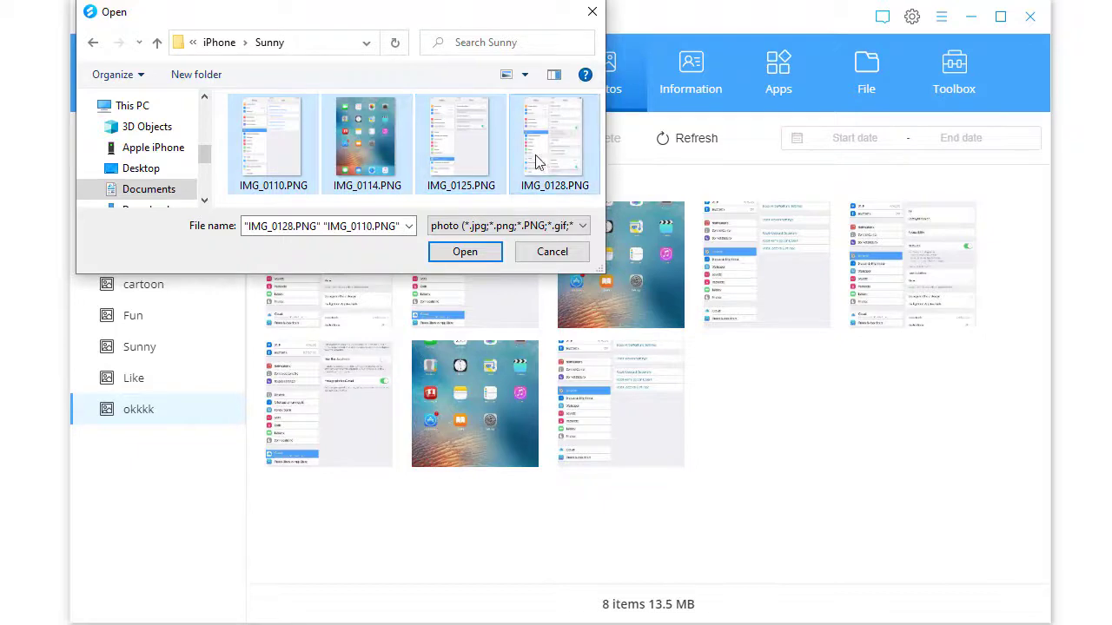
{"action": "left_click", "coordinate": [474, 255]}
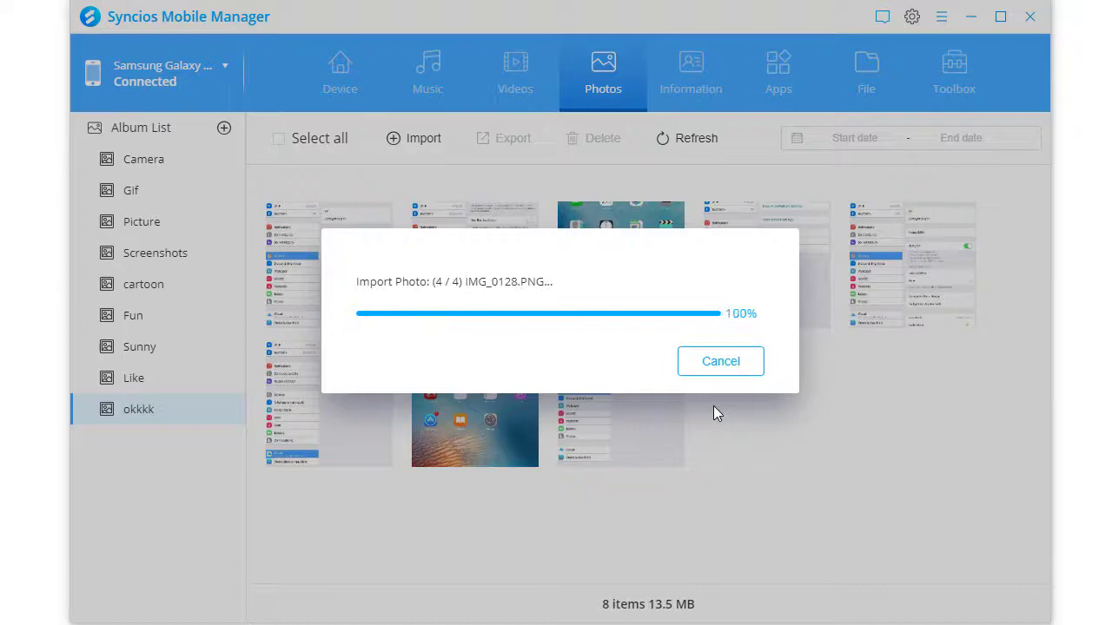
{"action": "key", "text": "Return"}
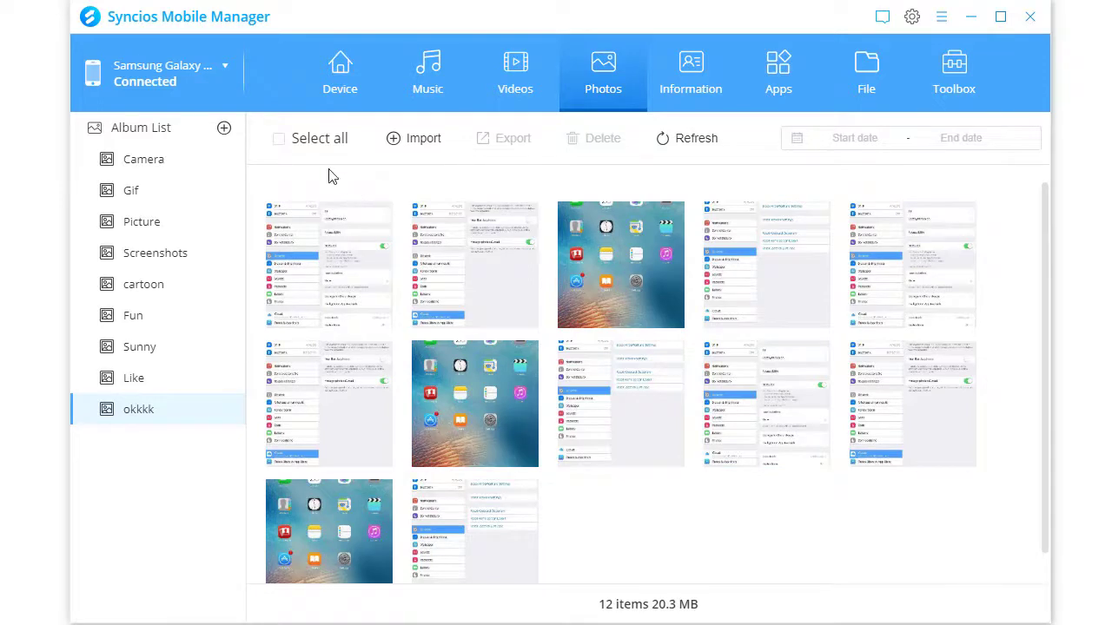
{"action": "left_click", "coordinate": [125, 128]}
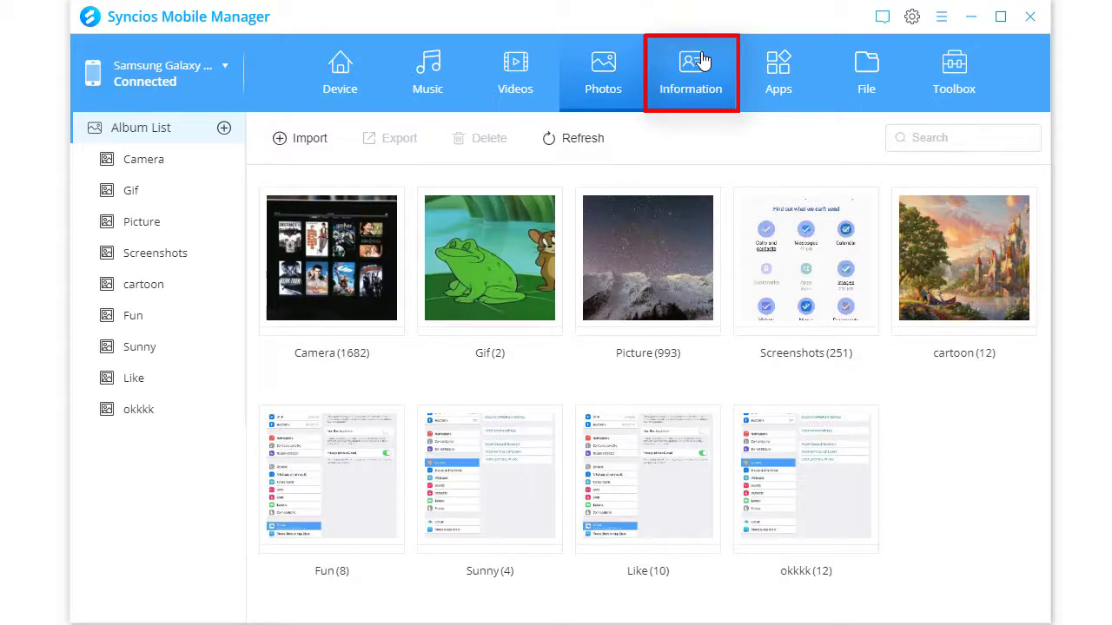
{"action": "left_click", "coordinate": [702, 61]}
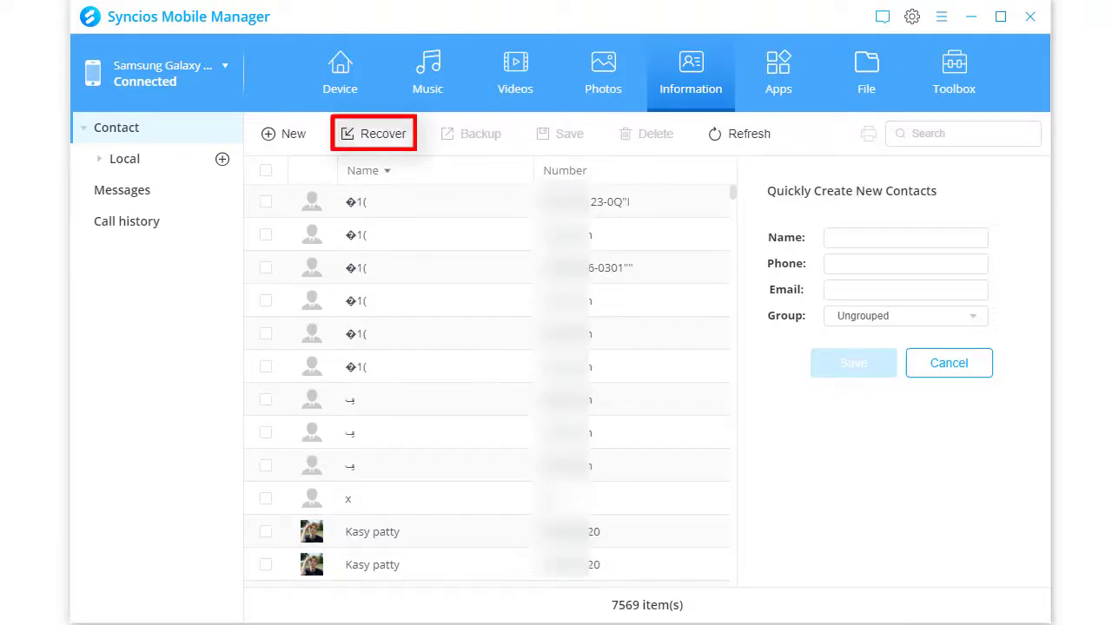
{"action": "left_click", "coordinate": [365, 135]}
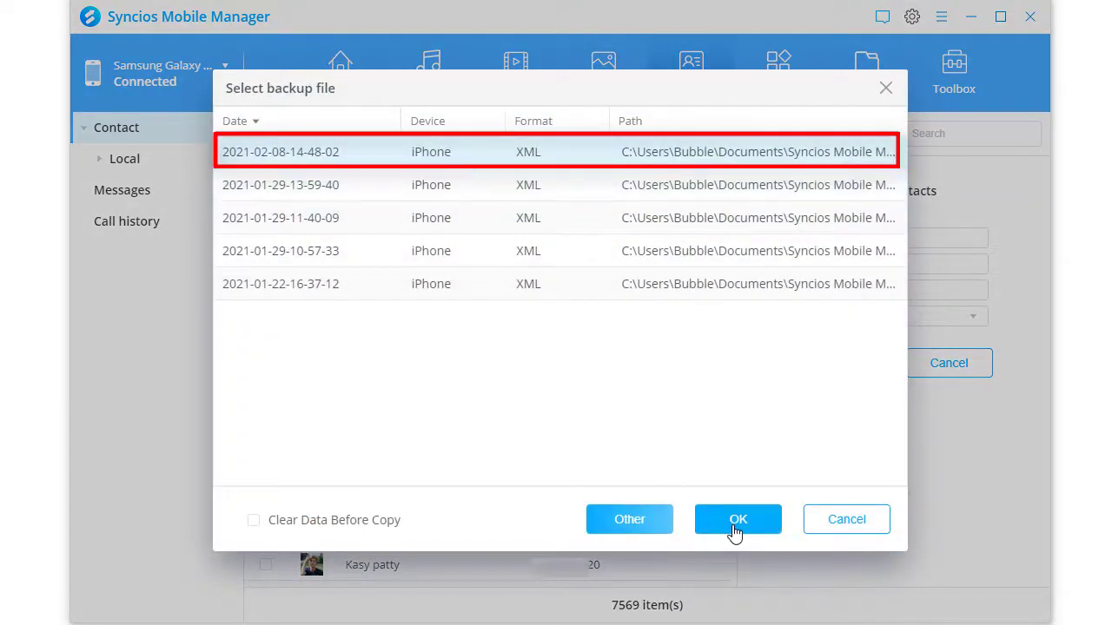
{"action": "left_click", "coordinate": [736, 529]}
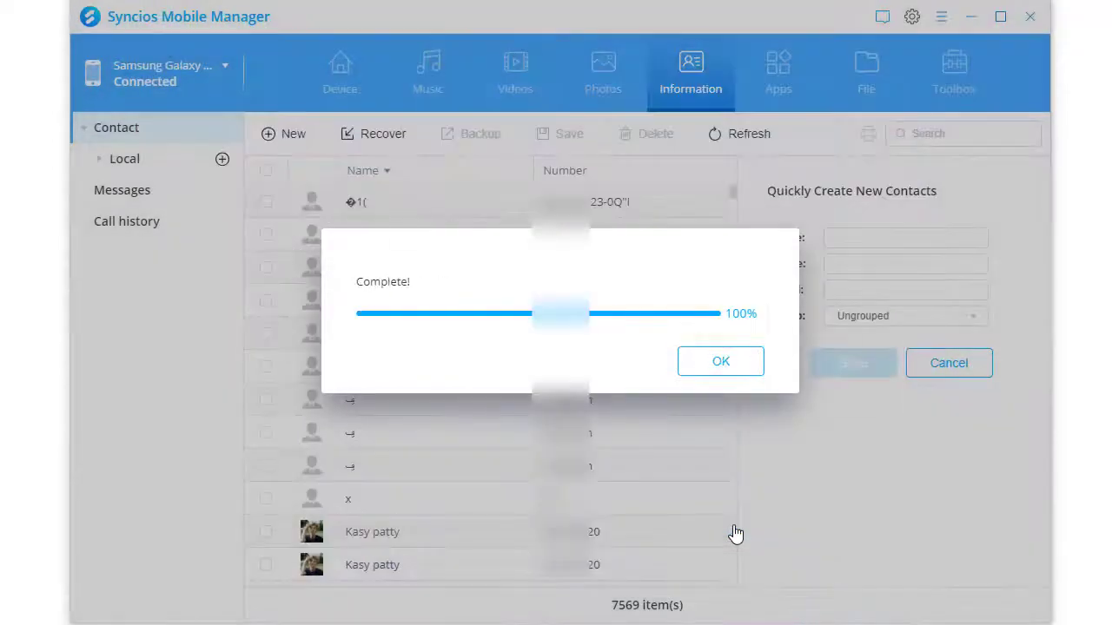
{"action": "left_click", "coordinate": [730, 366]}
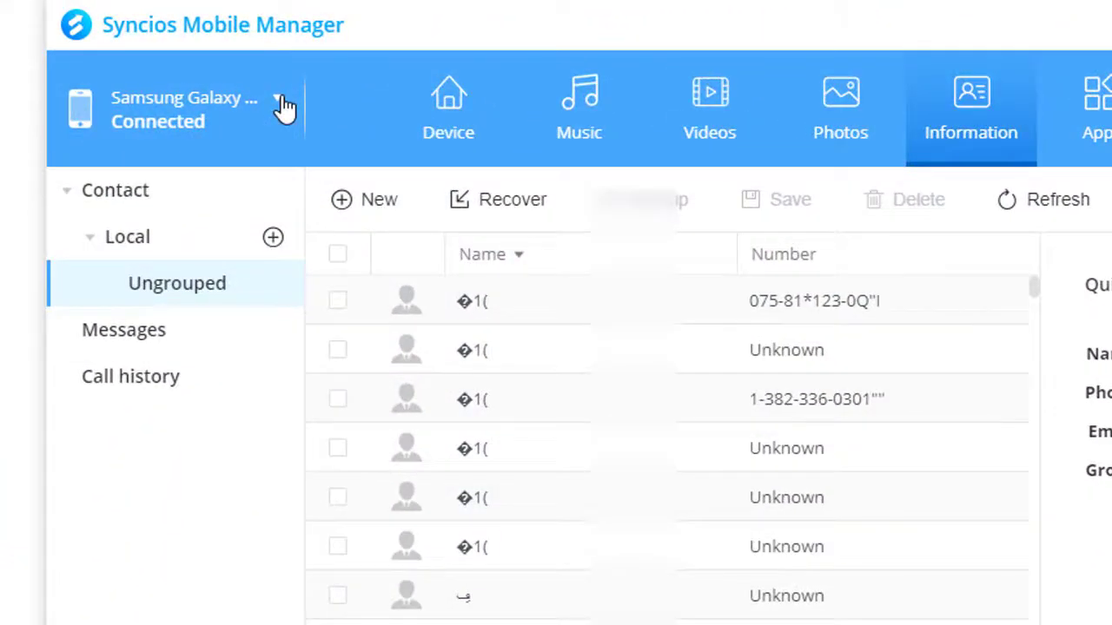
- Switch the active device to the iPhone and run a one-click backup of only its audio to the One Key Backups folder
{"action": "left_click", "coordinate": [279, 102]}
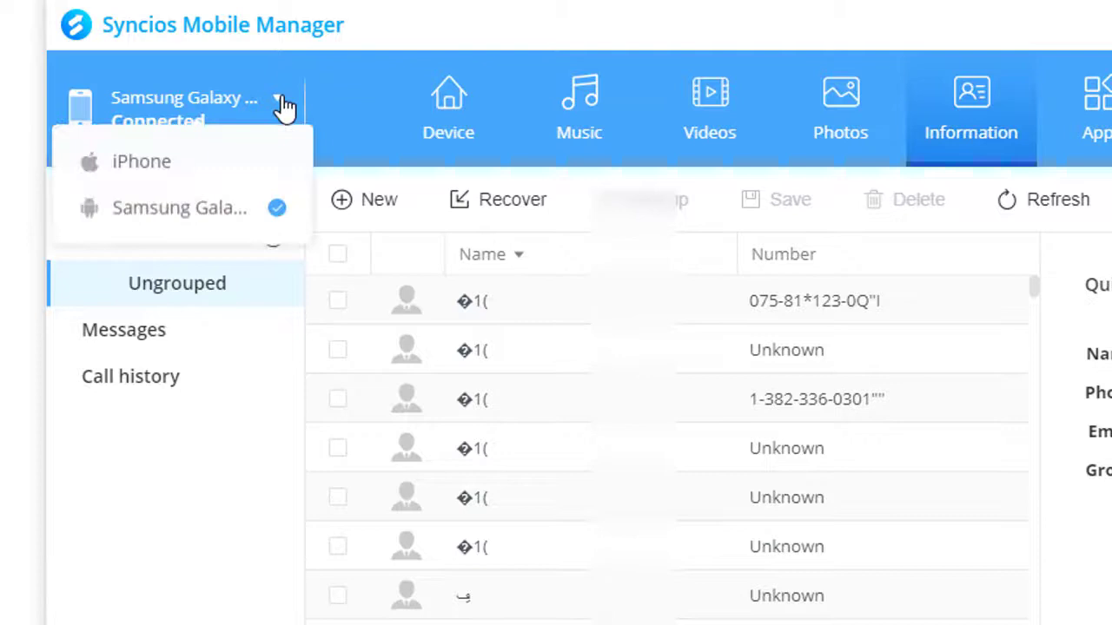
{"action": "left_click", "coordinate": [182, 173]}
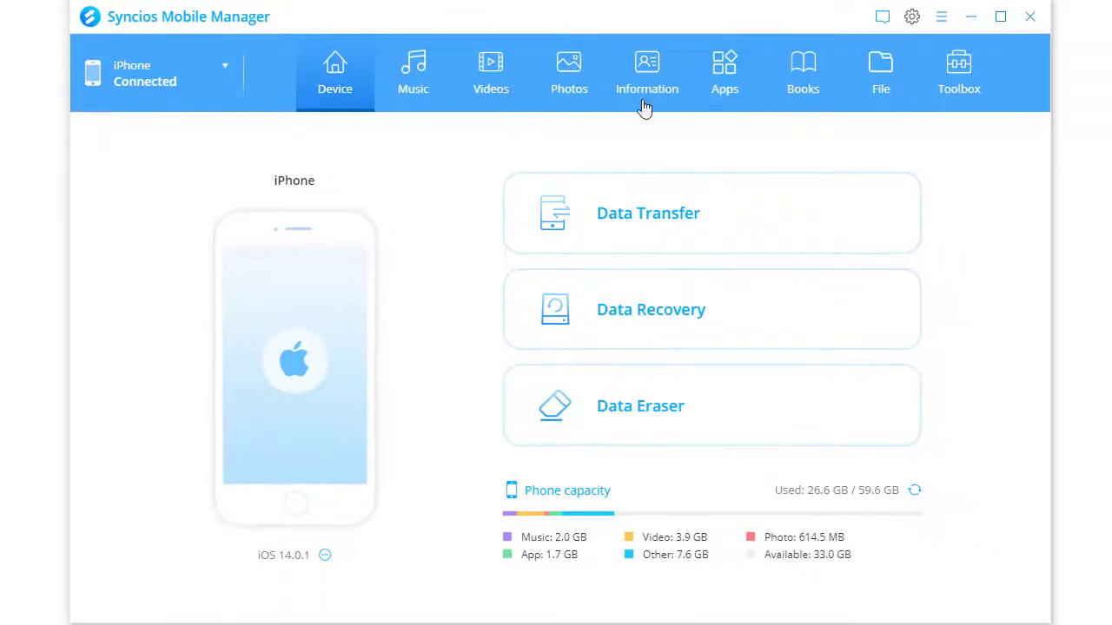
{"action": "left_click", "coordinate": [969, 68]}
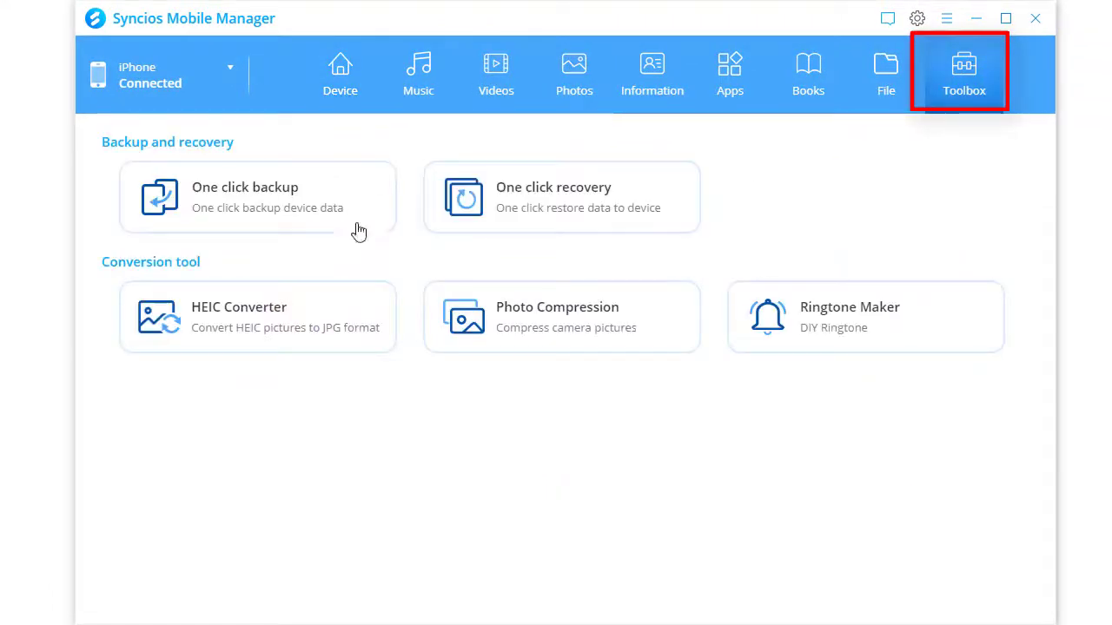
{"action": "left_click", "coordinate": [286, 223]}
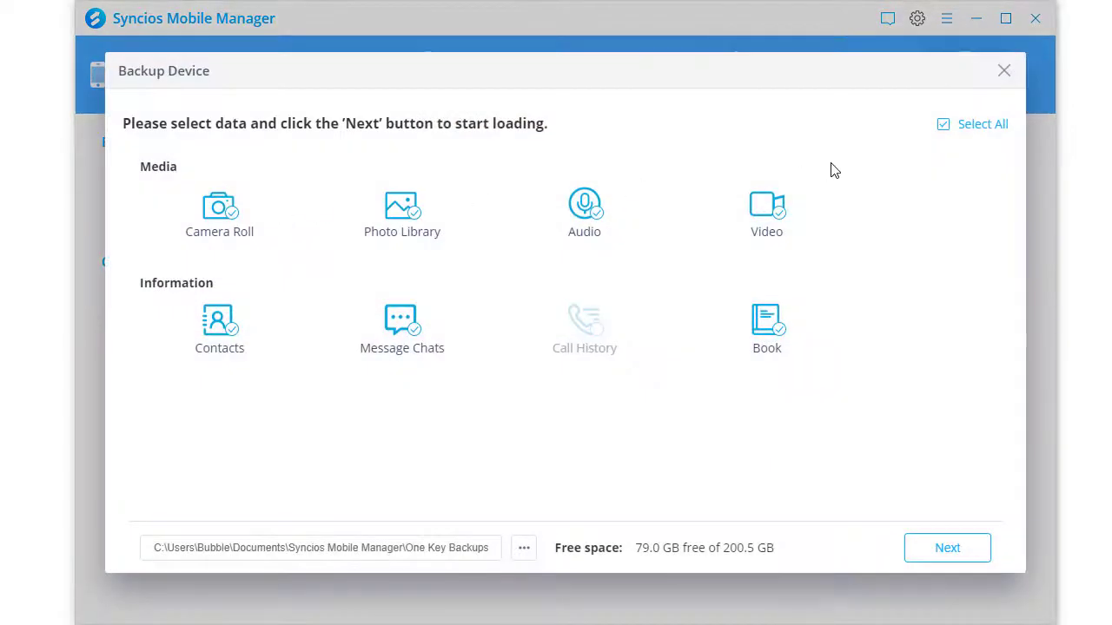
{"action": "left_click", "coordinate": [941, 129]}
{"action": "left_click", "coordinate": [595, 219]}
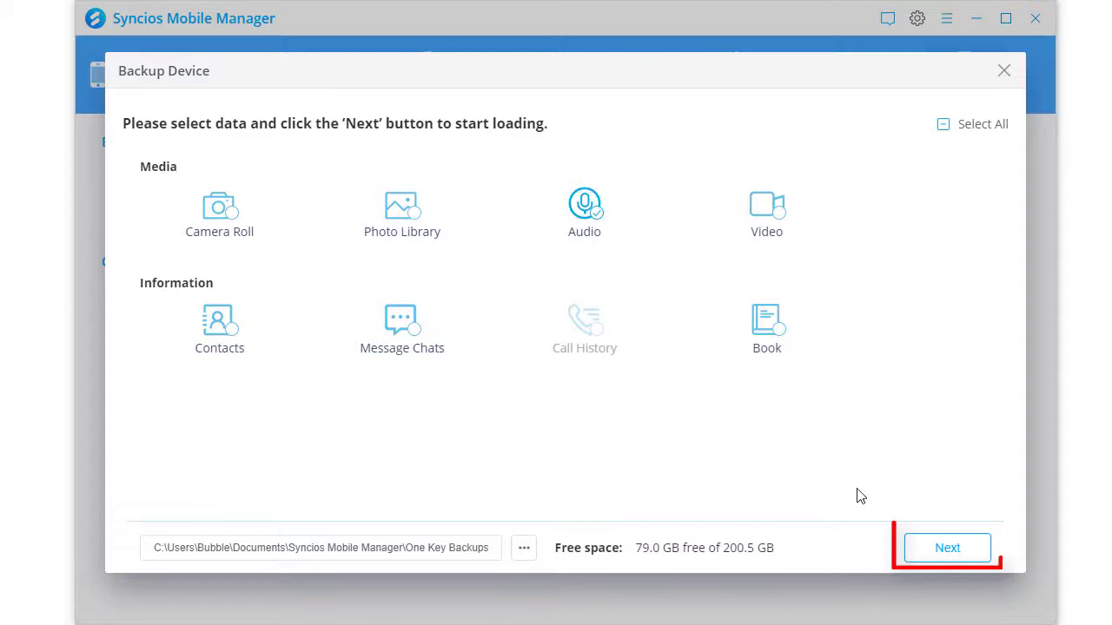
{"action": "left_click", "coordinate": [948, 550]}
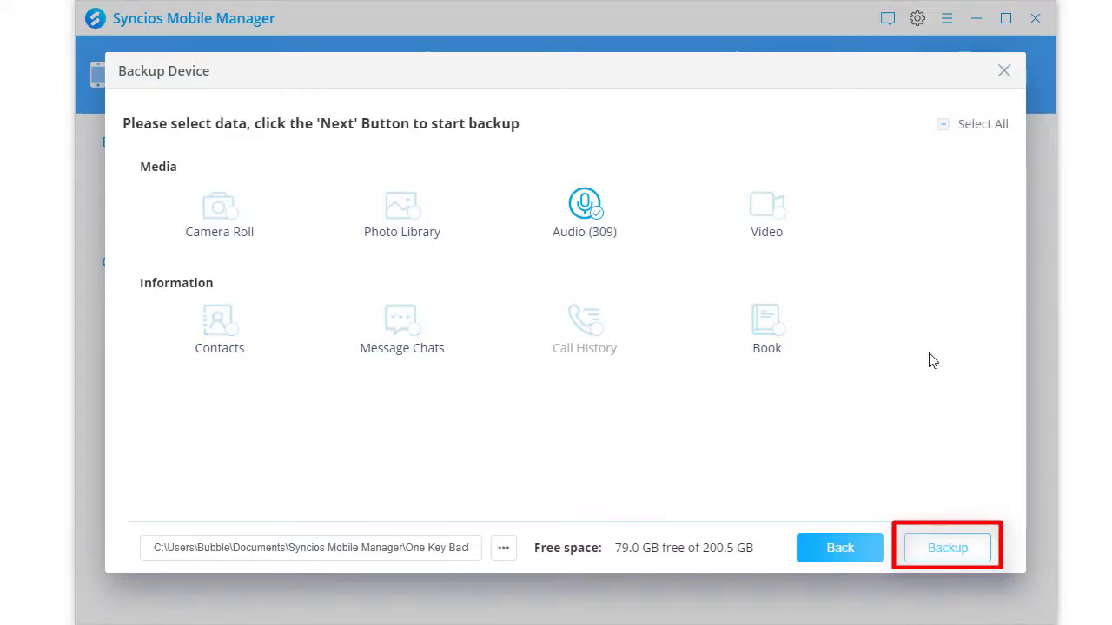
{"action": "left_click", "coordinate": [948, 550]}
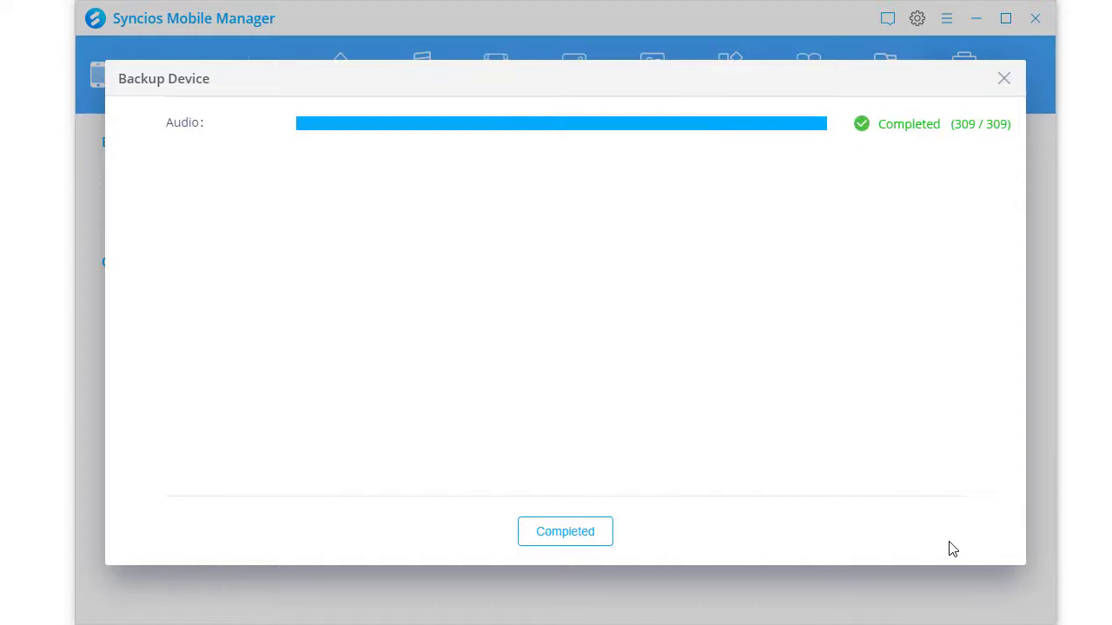
{"action": "left_click", "coordinate": [542, 530]}
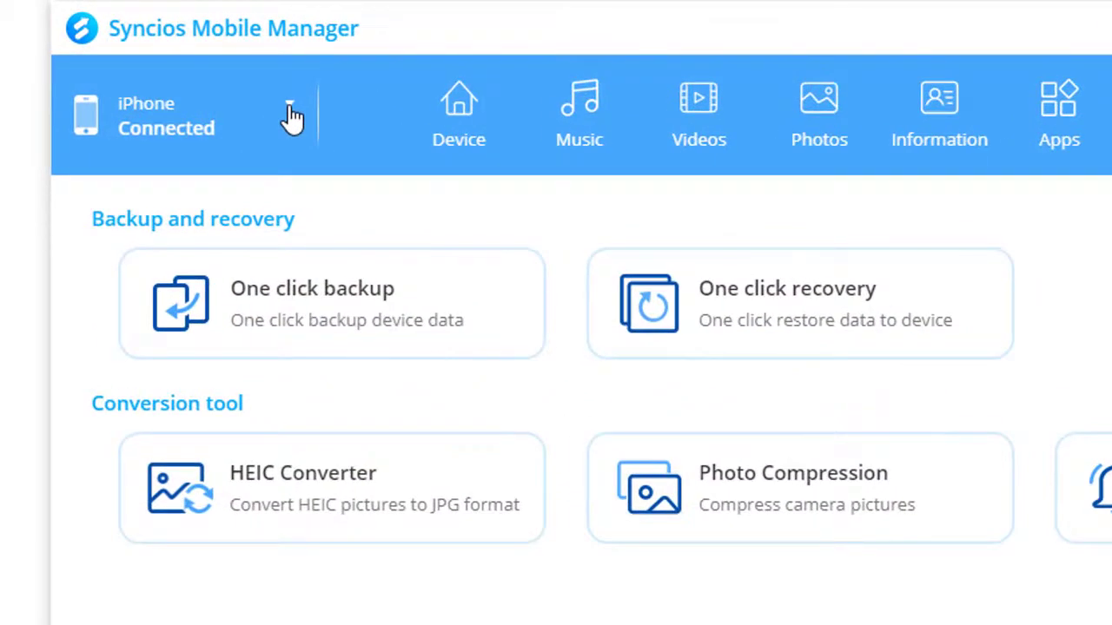
{"action": "left_click", "coordinate": [291, 113]}
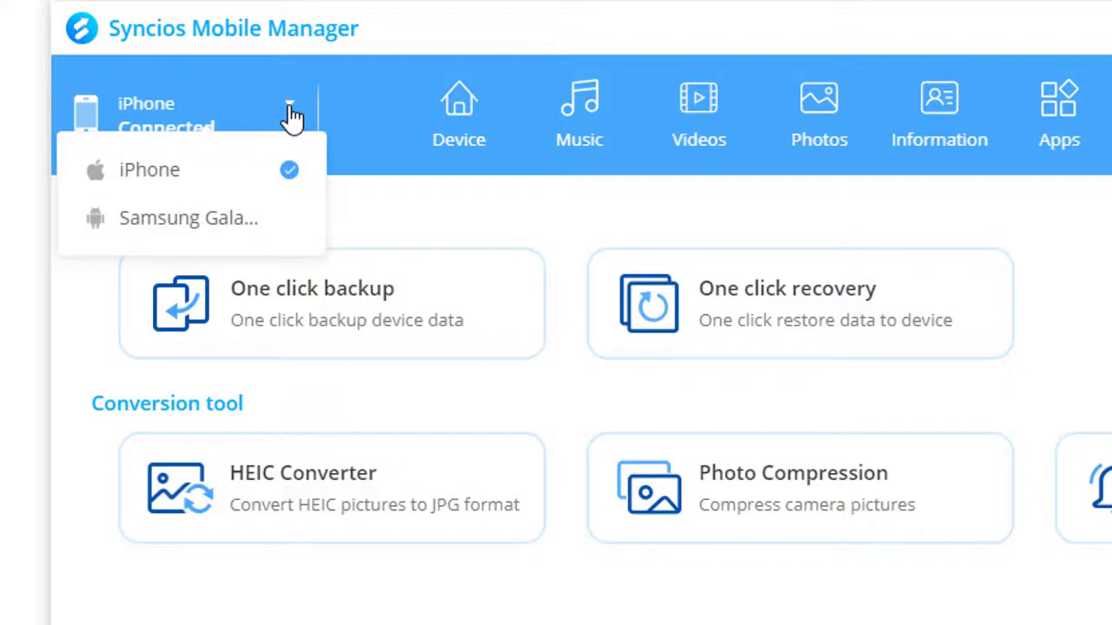
{"action": "left_click", "coordinate": [228, 225]}
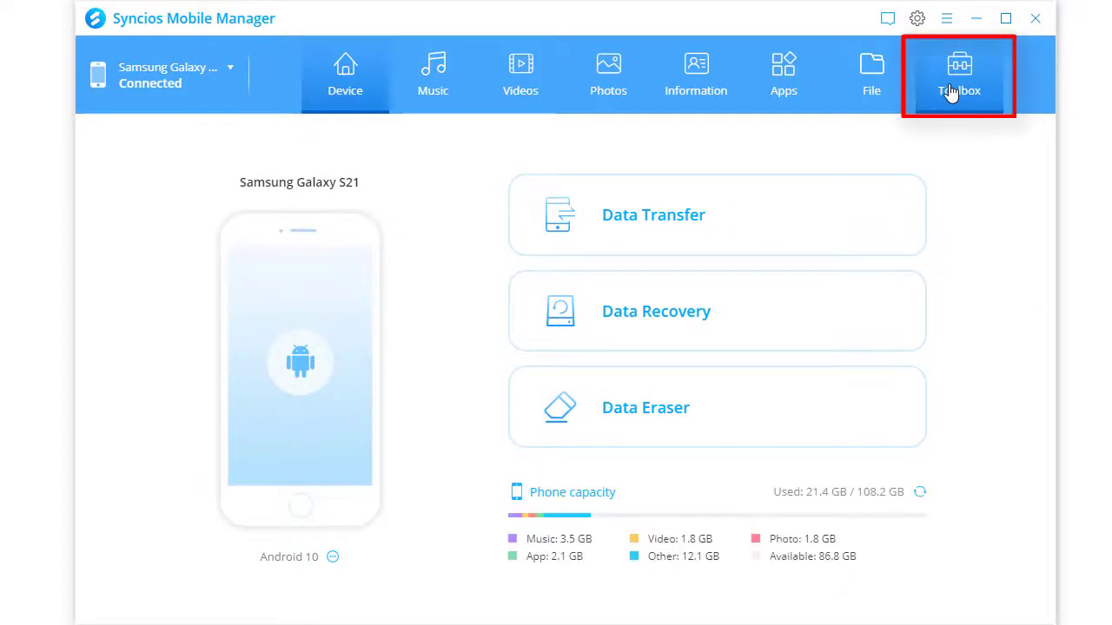
{"action": "left_click", "coordinate": [951, 93]}
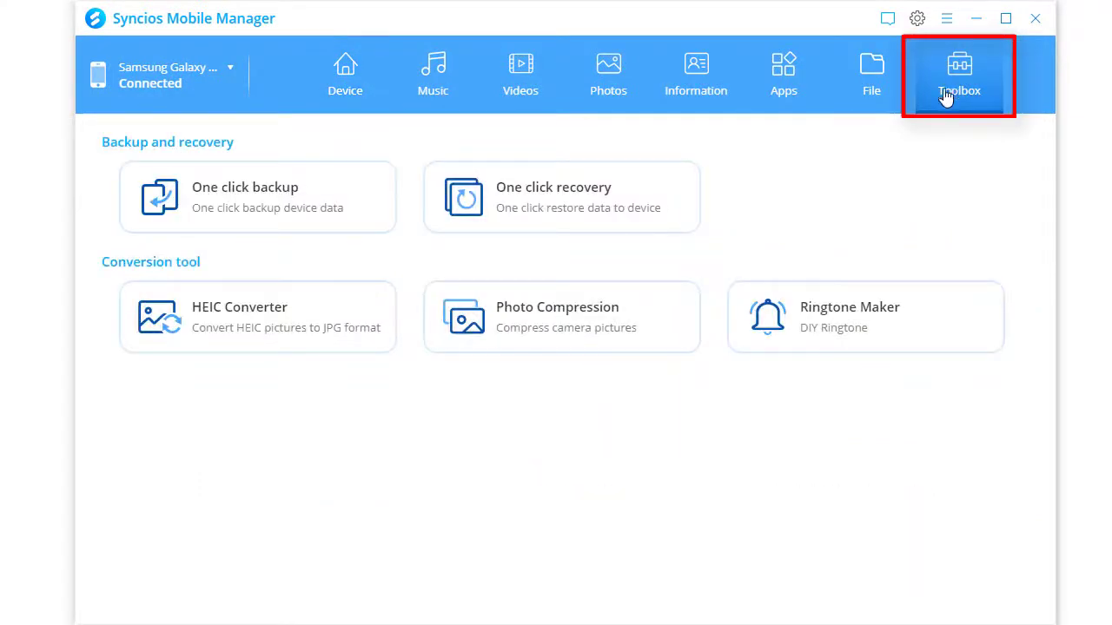
{"action": "left_click", "coordinate": [629, 203]}
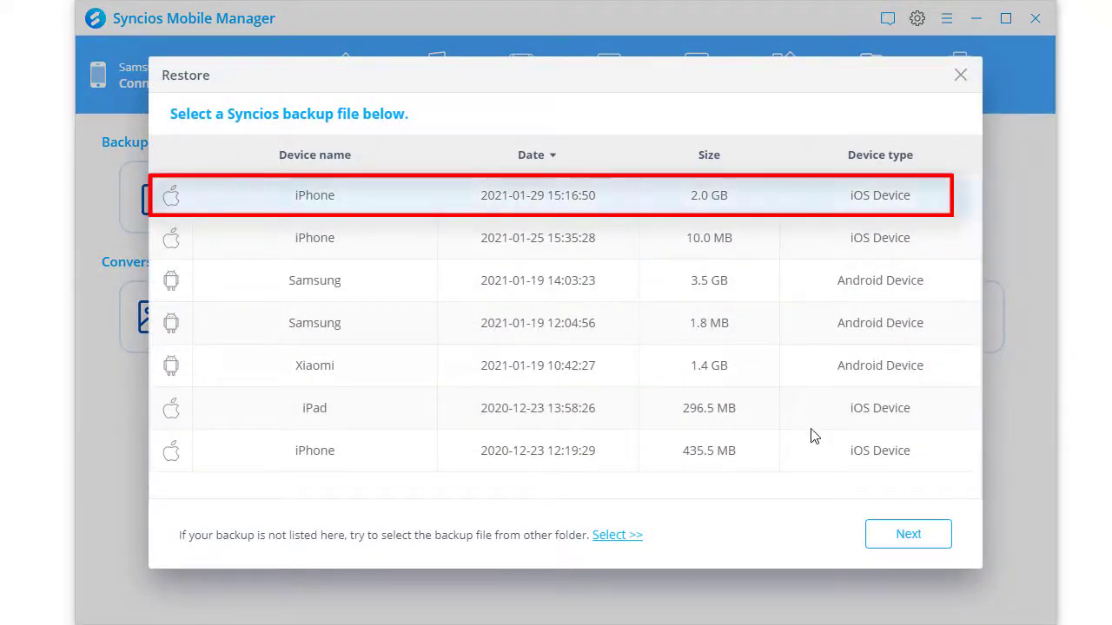
{"action": "left_click", "coordinate": [907, 534]}
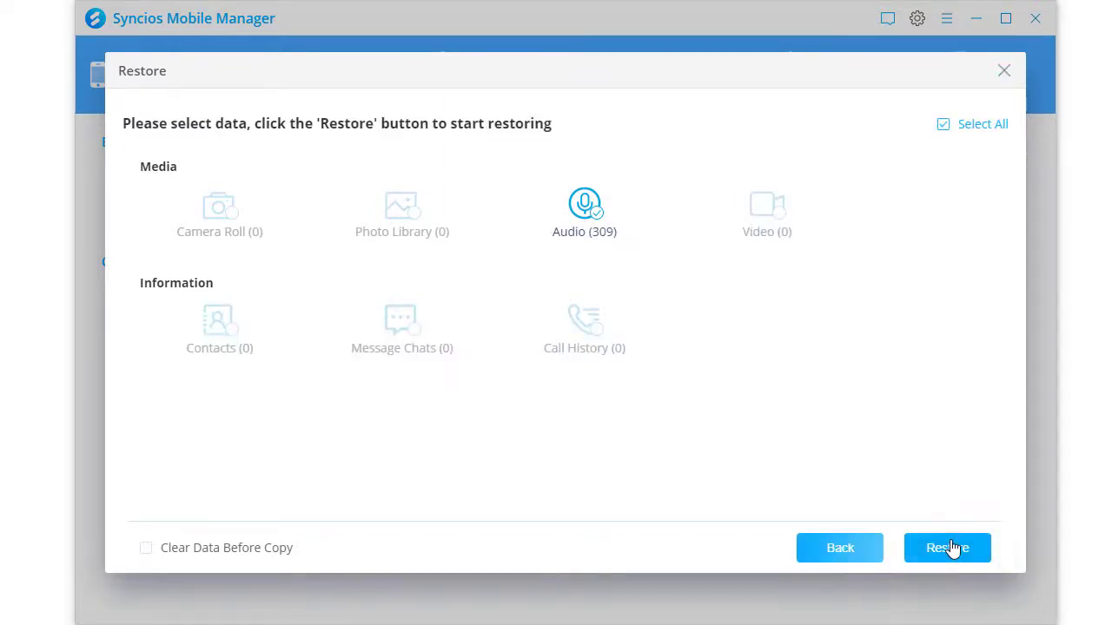
{"action": "left_click", "coordinate": [953, 548]}
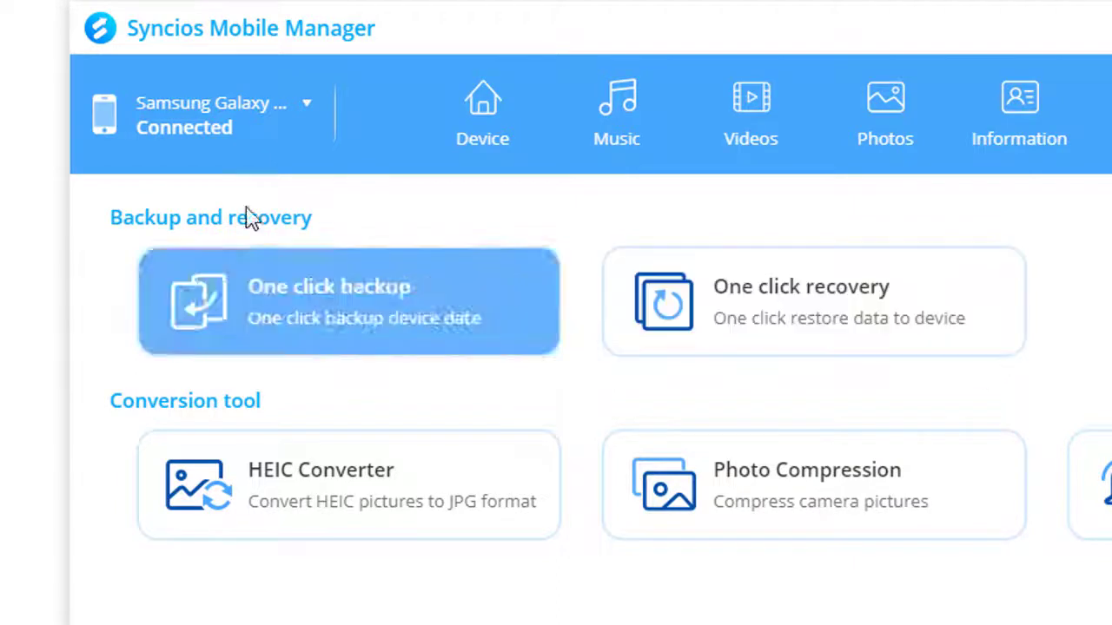
- Switch the active device to the iPhone and export its Recordings and Books file folders to the iPhone folder inside Backups
{"action": "left_click", "coordinate": [309, 106]}
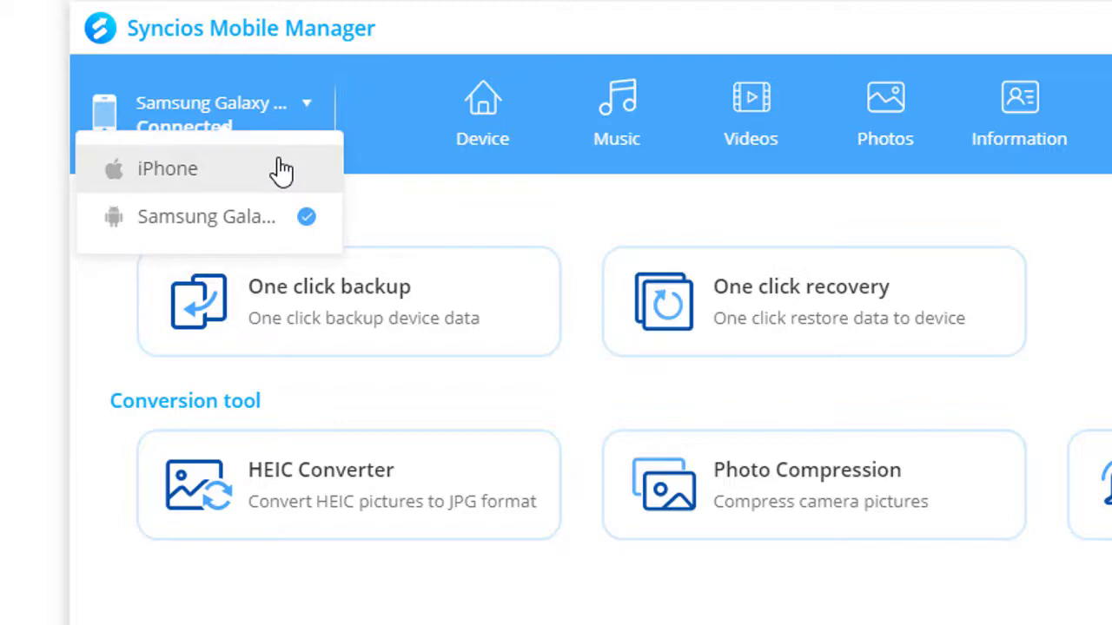
{"action": "left_click", "coordinate": [282, 170]}
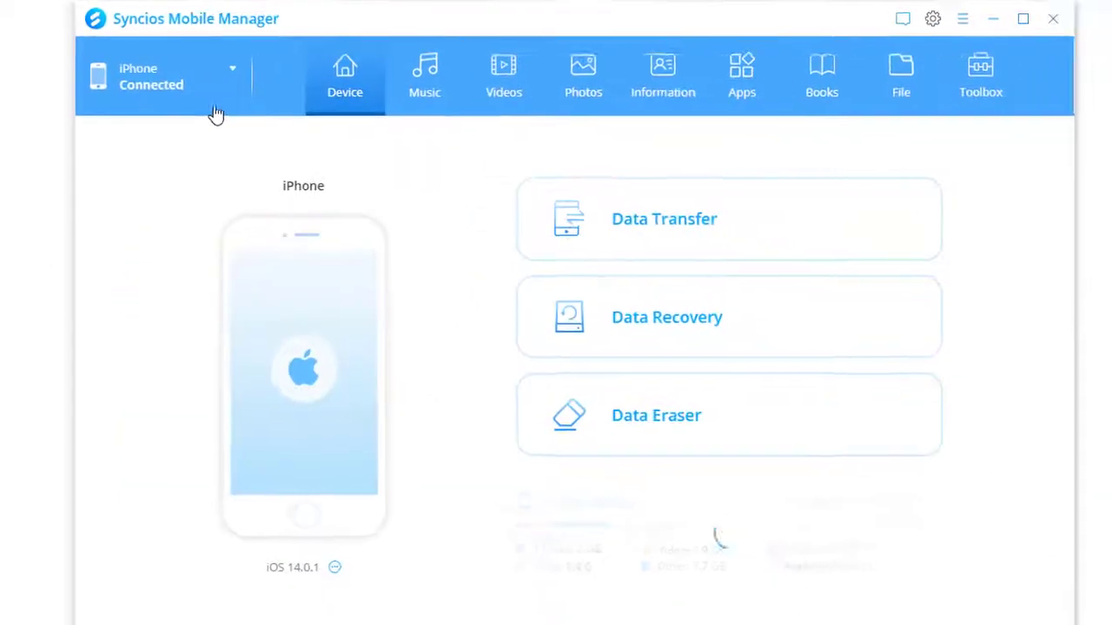
{"action": "left_click", "coordinate": [883, 78]}
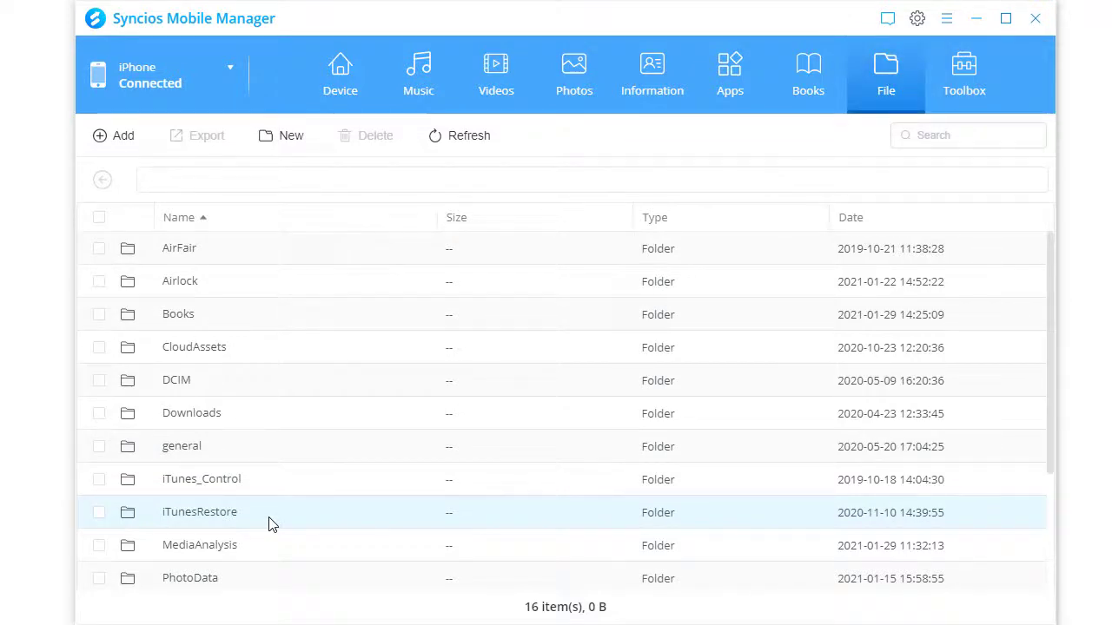
{"action": "scroll", "coordinate": [269, 523], "scroll_direction": "down", "scroll_amount": 4}
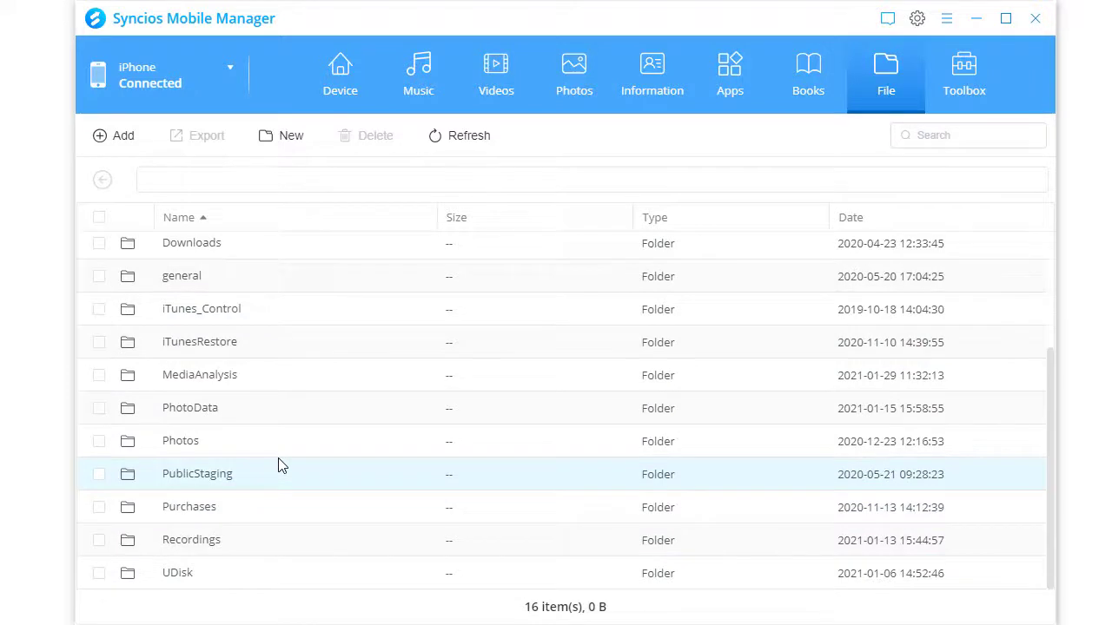
{"action": "scroll", "coordinate": [278, 471], "scroll_direction": "up", "scroll_amount": 4}
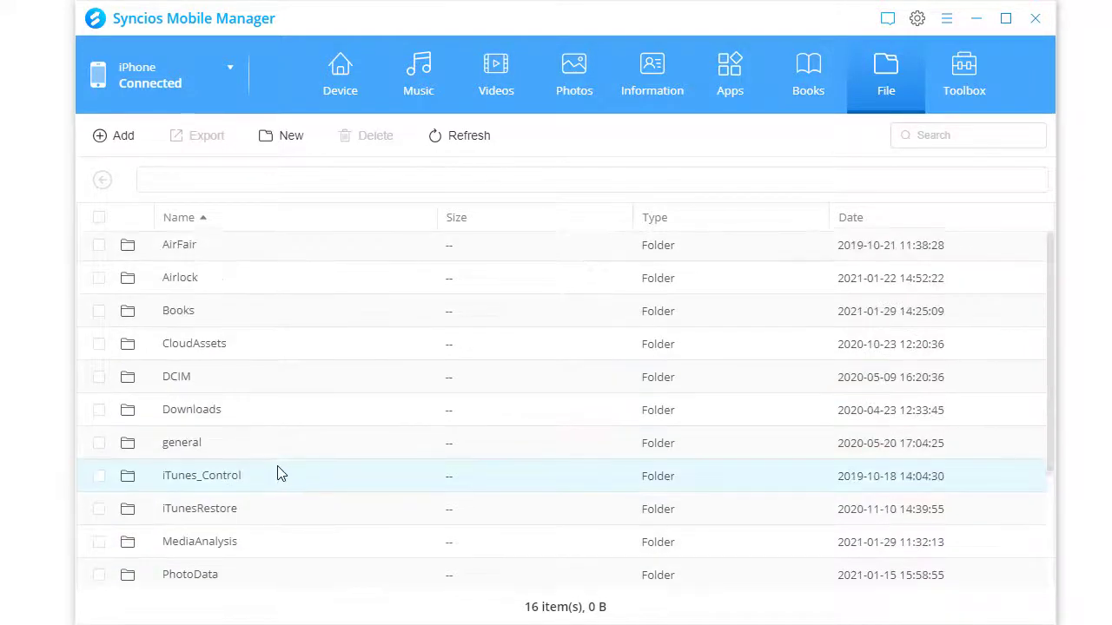
{"action": "scroll", "coordinate": [278, 474], "scroll_direction": "down", "scroll_amount": 4}
{"action": "left_click", "coordinate": [103, 545]}
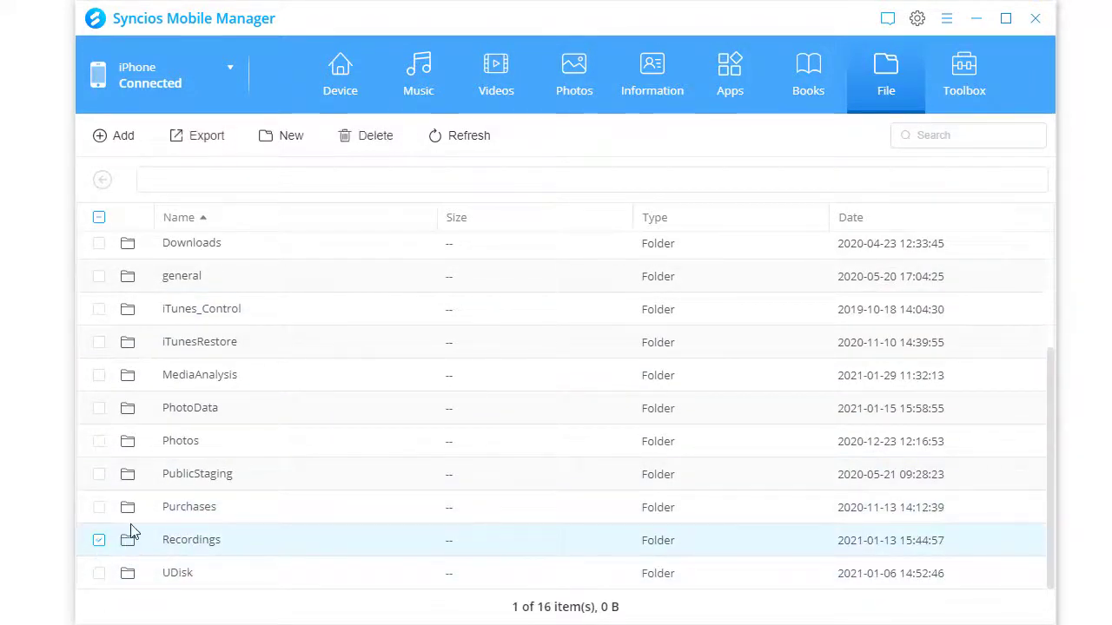
{"action": "scroll", "coordinate": [145, 524], "scroll_direction": "up", "scroll_amount": 4}
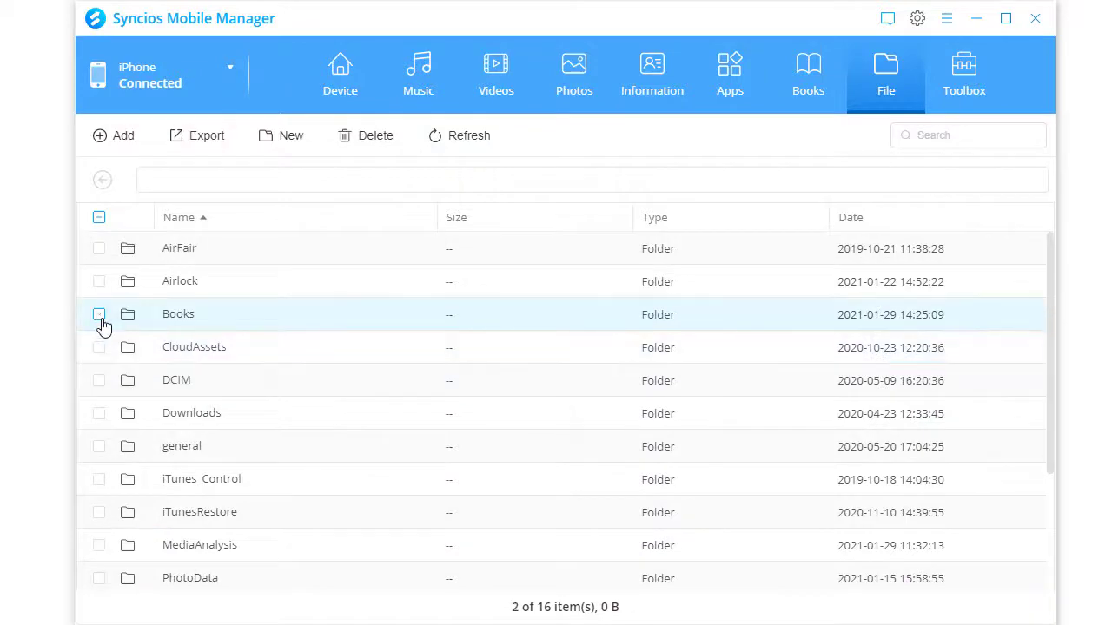
{"action": "left_click", "coordinate": [218, 137]}
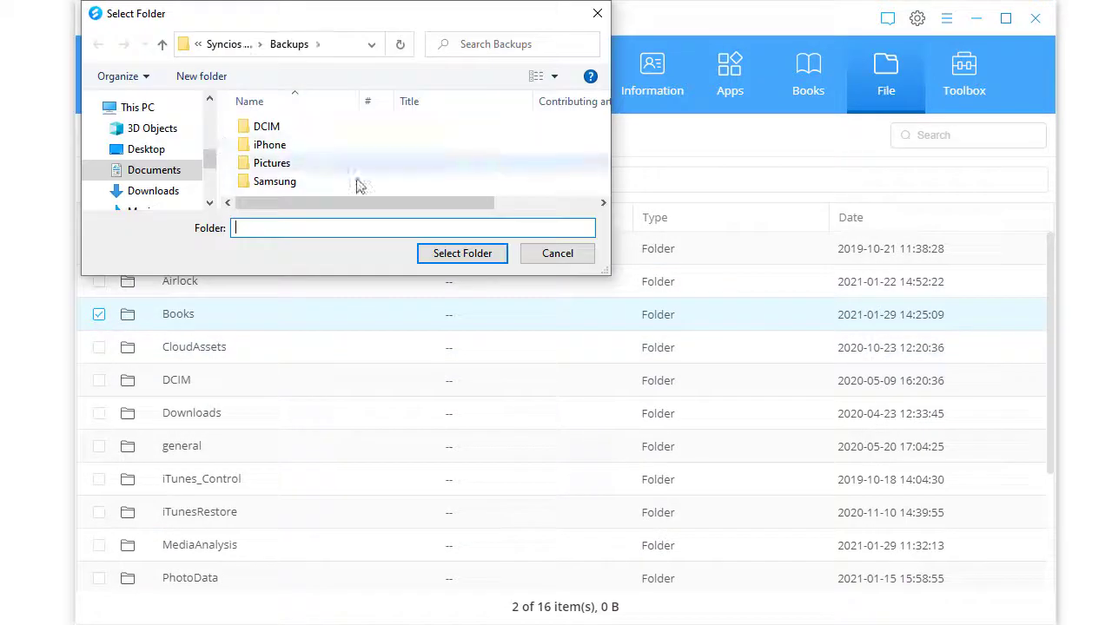
{"action": "left_click", "coordinate": [269, 144]}
{"action": "left_click", "coordinate": [451, 253]}
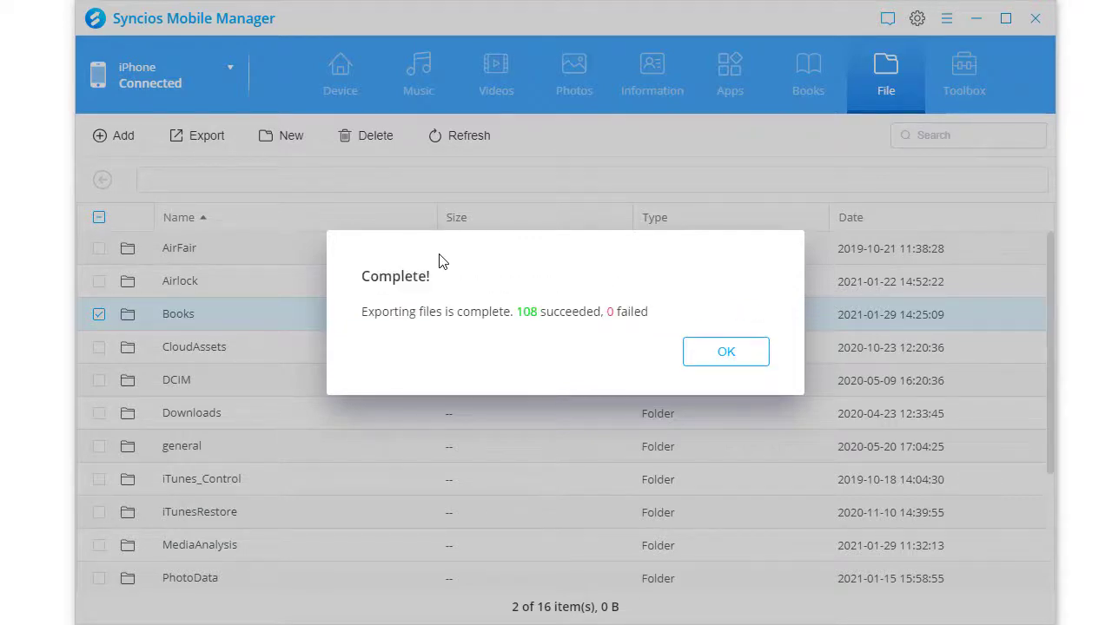
- Dismiss the export message, inspect the exported Books folder and its PDF files on the computer, and close the folder window
{"action": "left_click", "coordinate": [721, 360]}
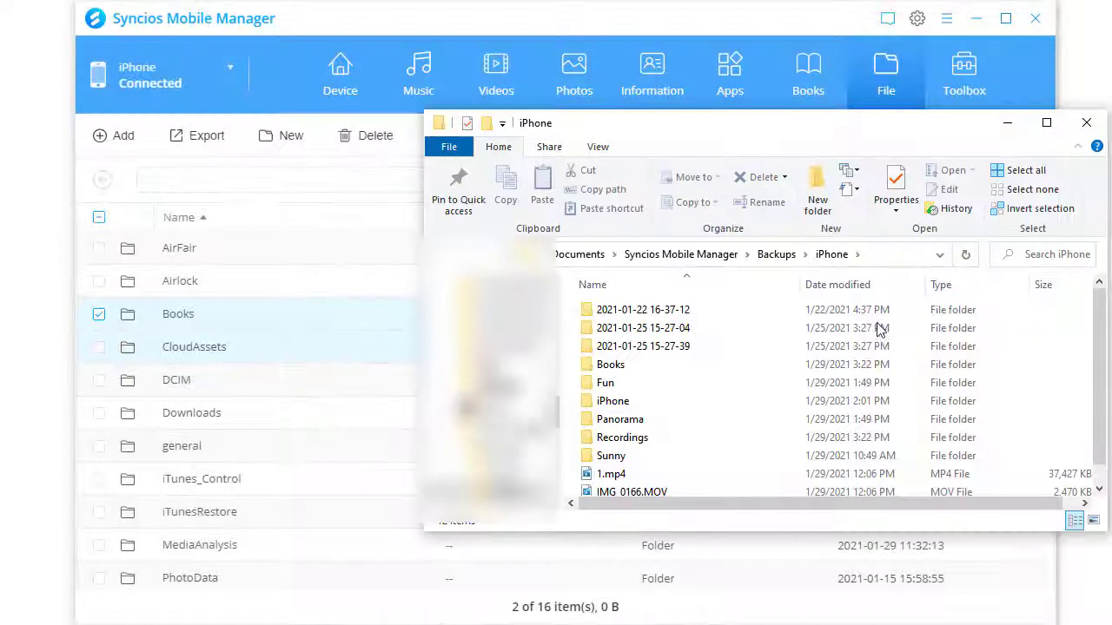
{"action": "double_click", "coordinate": [646, 365]}
{"action": "scroll", "coordinate": [660, 400], "scroll_direction": "down", "scroll_amount": 1}
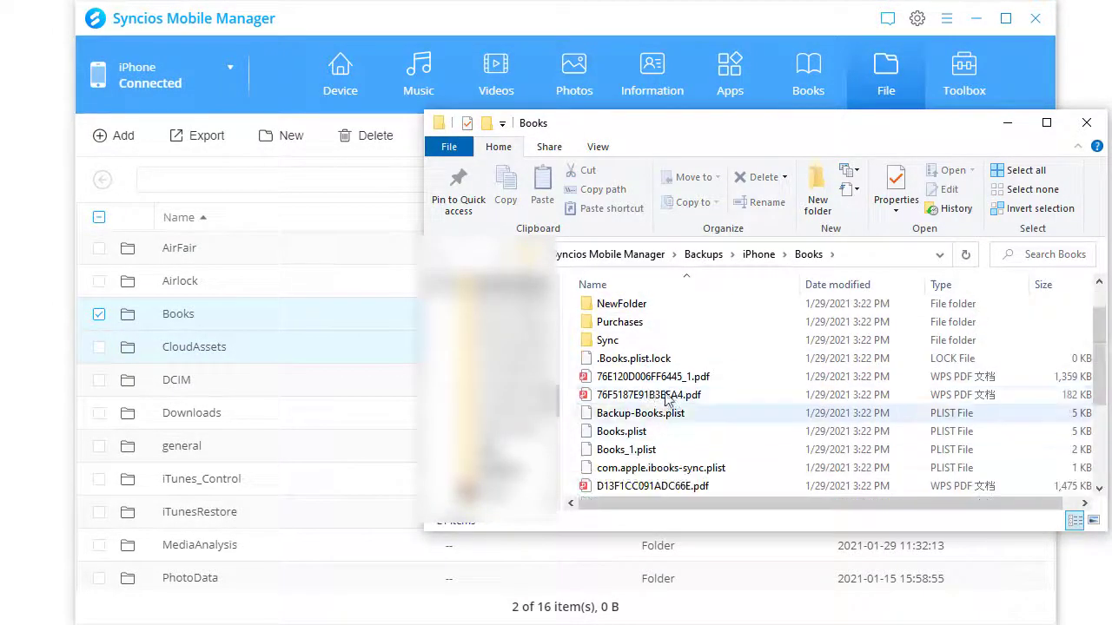
{"action": "left_click", "coordinate": [694, 376]}
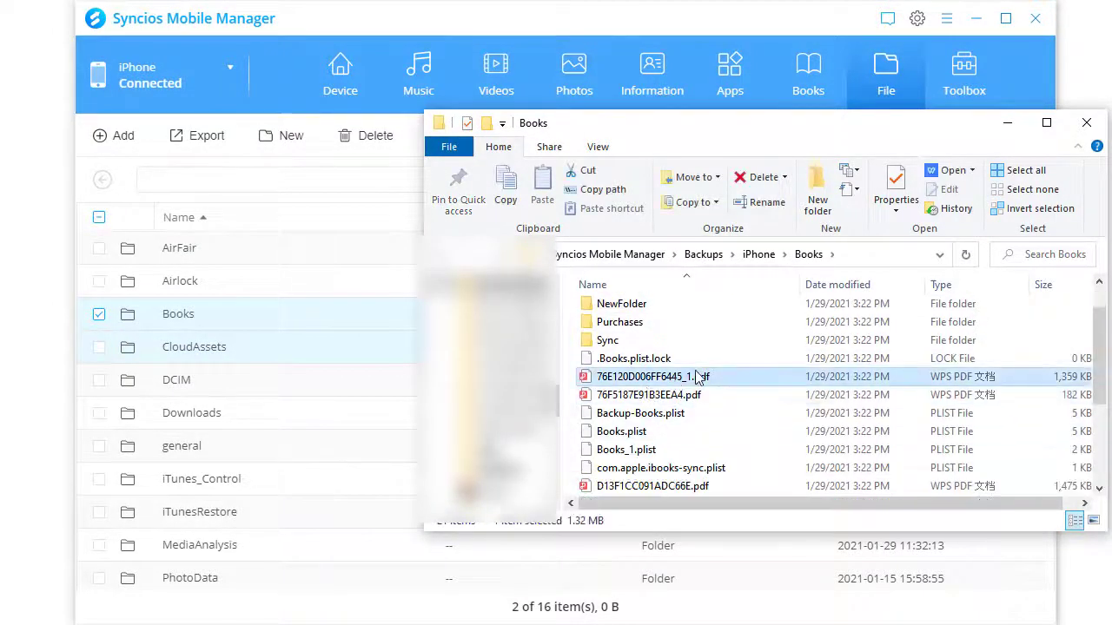
{"action": "left_click", "coordinate": [1086, 123]}
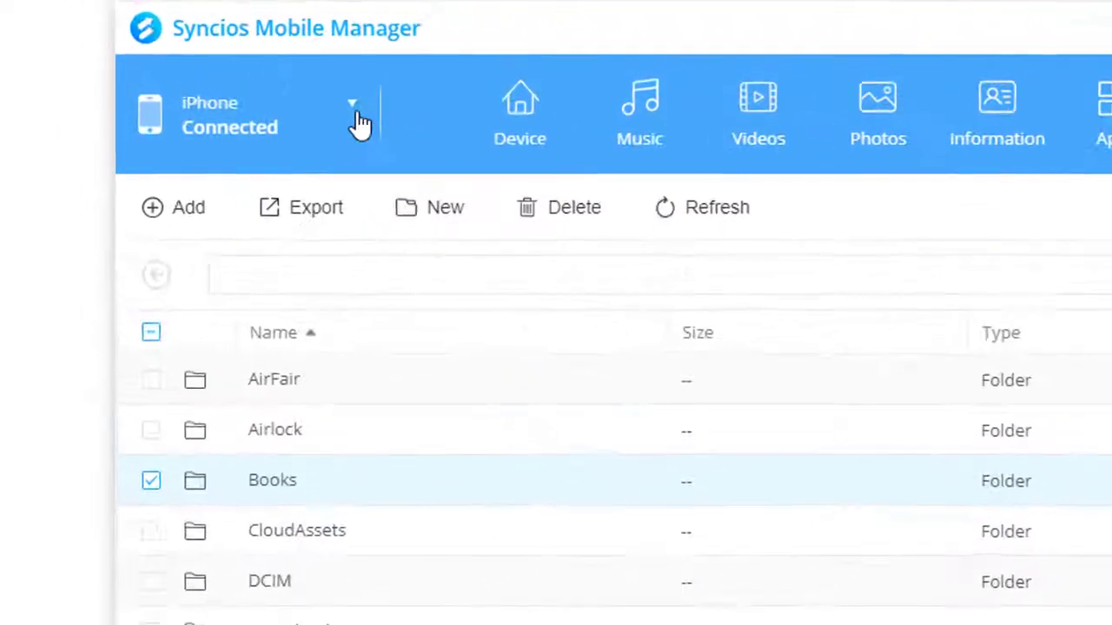
- Switch the active device to the Samsung Galaxy and create a folder named Books in its storage/emulated/0 file directory
{"action": "left_click", "coordinate": [353, 108]}
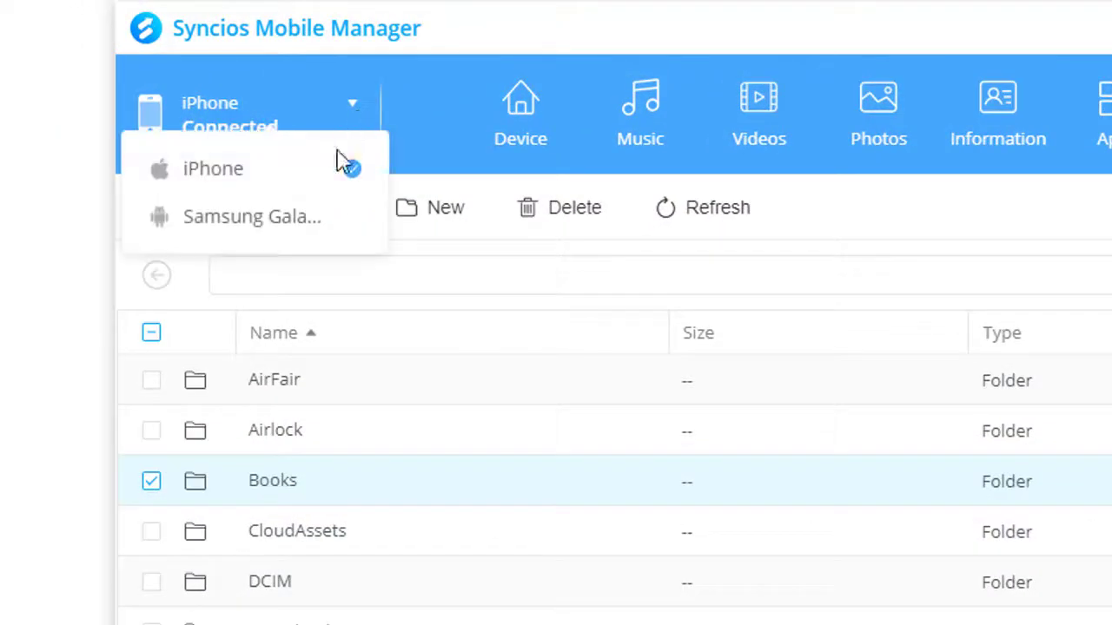
{"action": "left_click", "coordinate": [304, 228]}
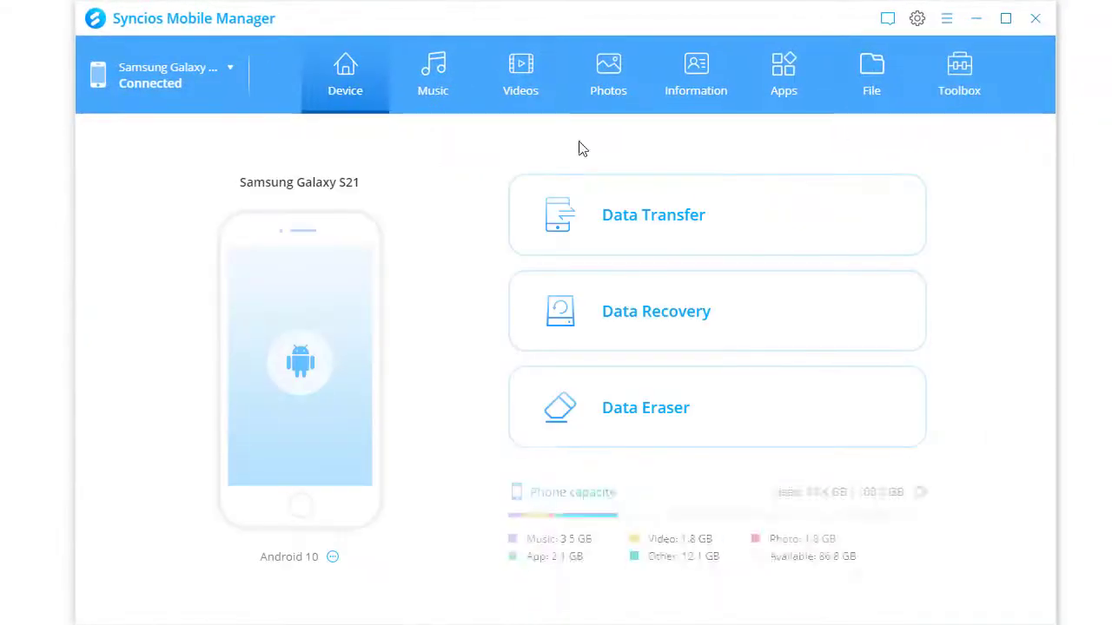
{"action": "left_click", "coordinate": [873, 82]}
{"action": "left_click", "coordinate": [286, 134]}
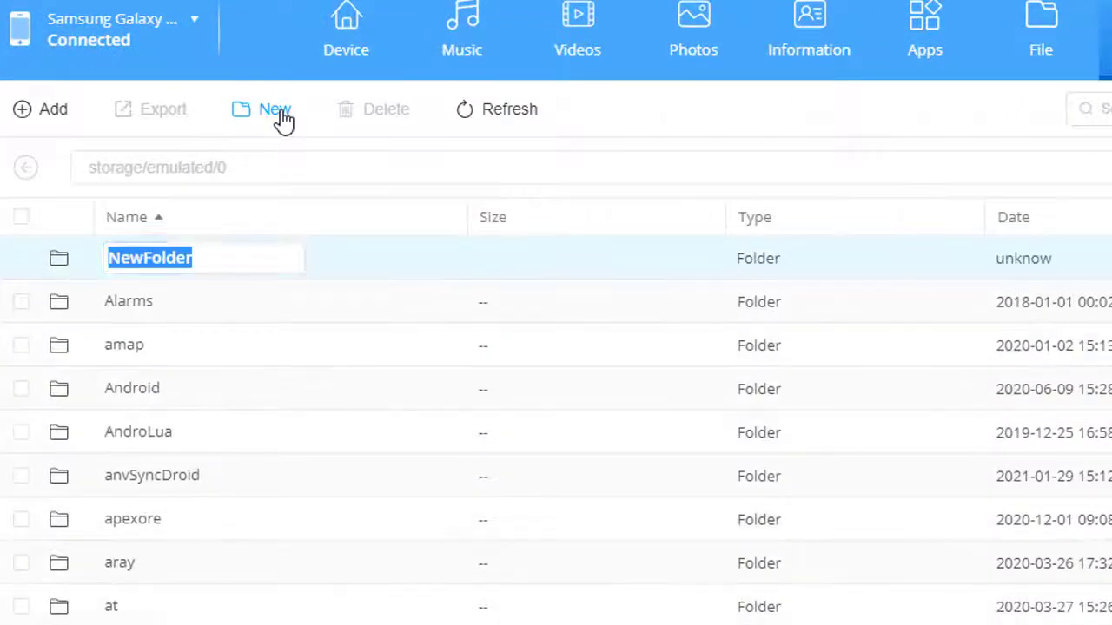
{"action": "type", "text": "Books"}
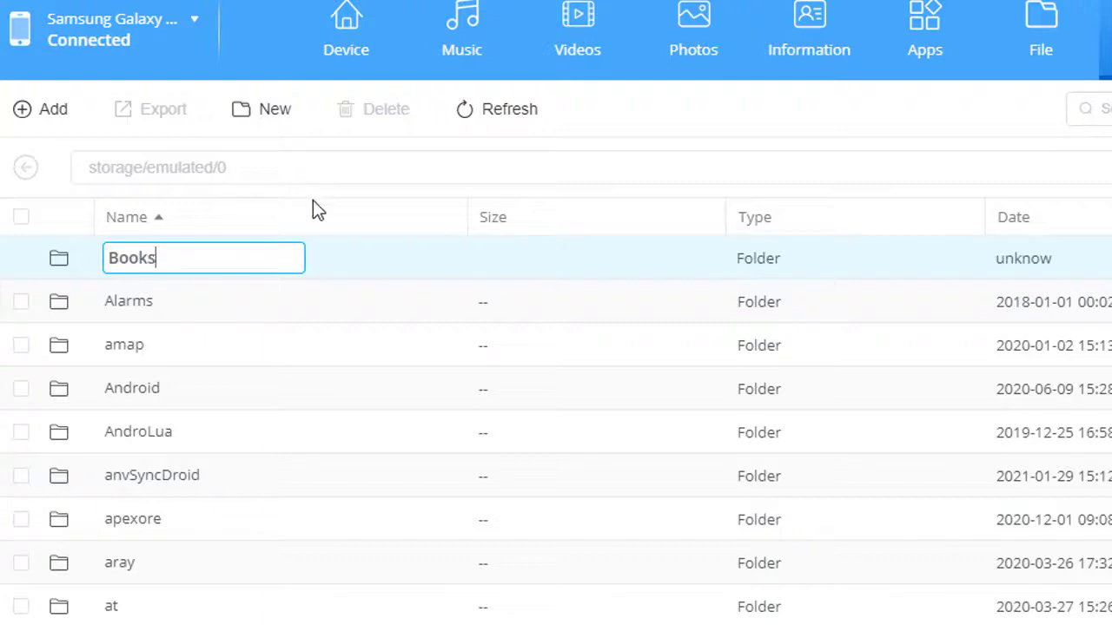
{"action": "key", "text": "Return"}
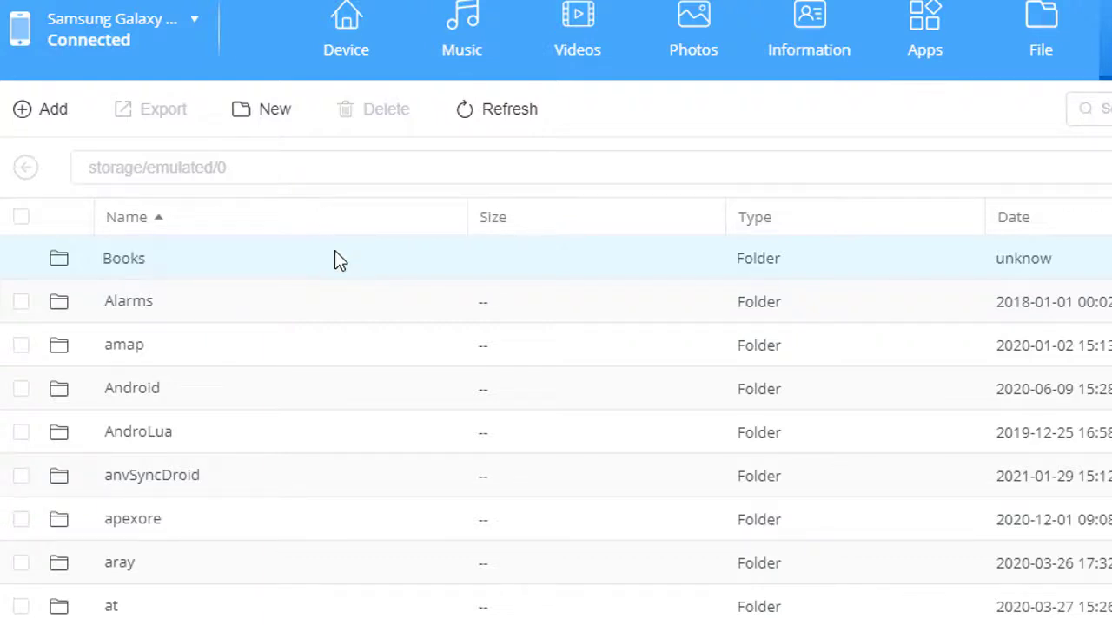
{"action": "left_click", "coordinate": [810, 419]}
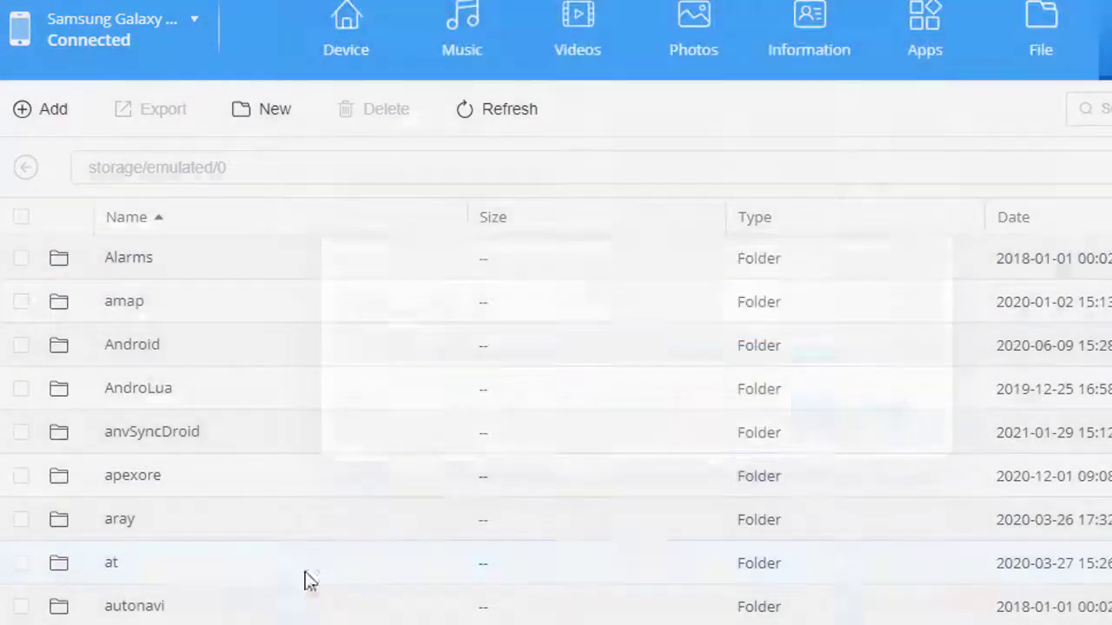
- Open the phone's new Books folder, start adding files to it, and browse to the exported Books folder on the computer
{"action": "scroll", "coordinate": [221, 612], "scroll_direction": "down", "scroll_amount": 5}
{"action": "double_click", "coordinate": [206, 599]}
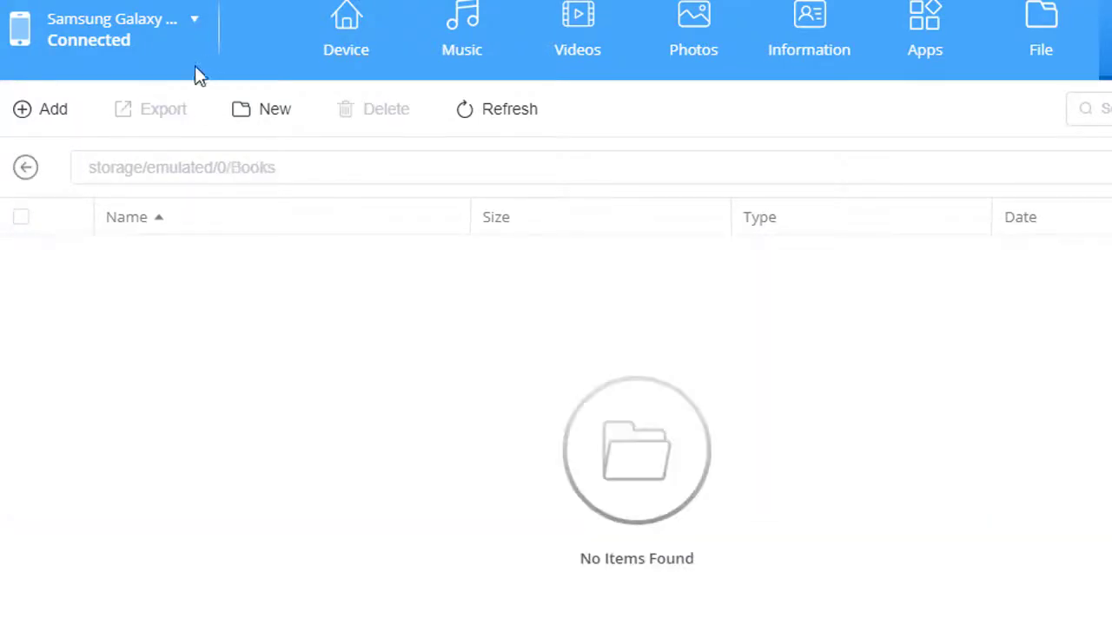
{"action": "left_click", "coordinate": [44, 112]}
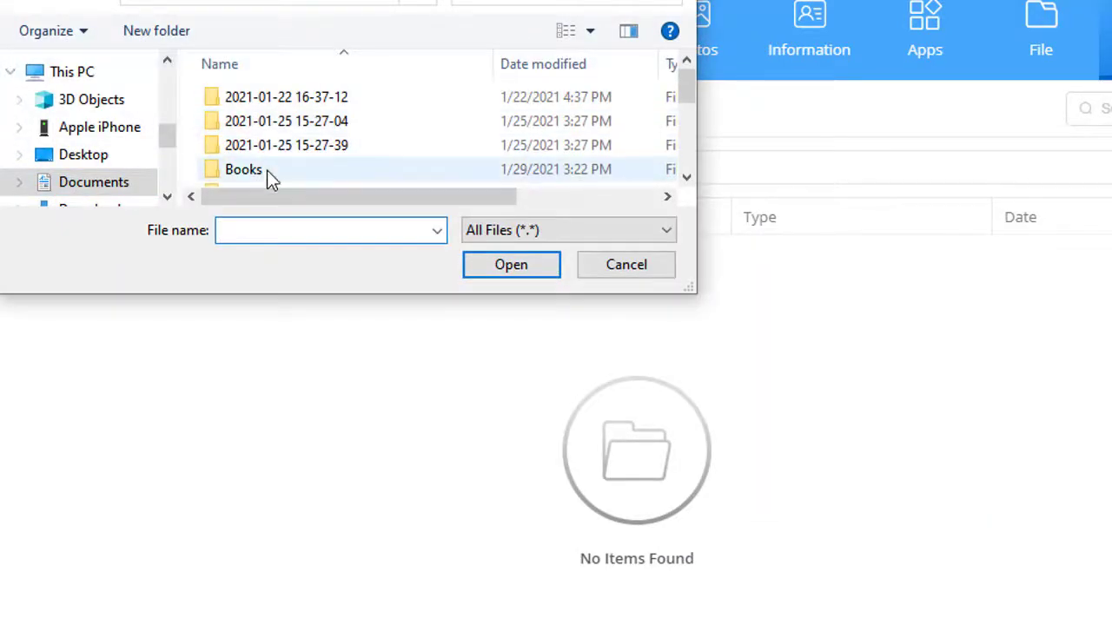
{"action": "left_click", "coordinate": [267, 170]}
{"action": "double_click", "coordinate": [267, 171]}
{"action": "scroll", "coordinate": [286, 148], "scroll_direction": "down", "scroll_amount": 5}
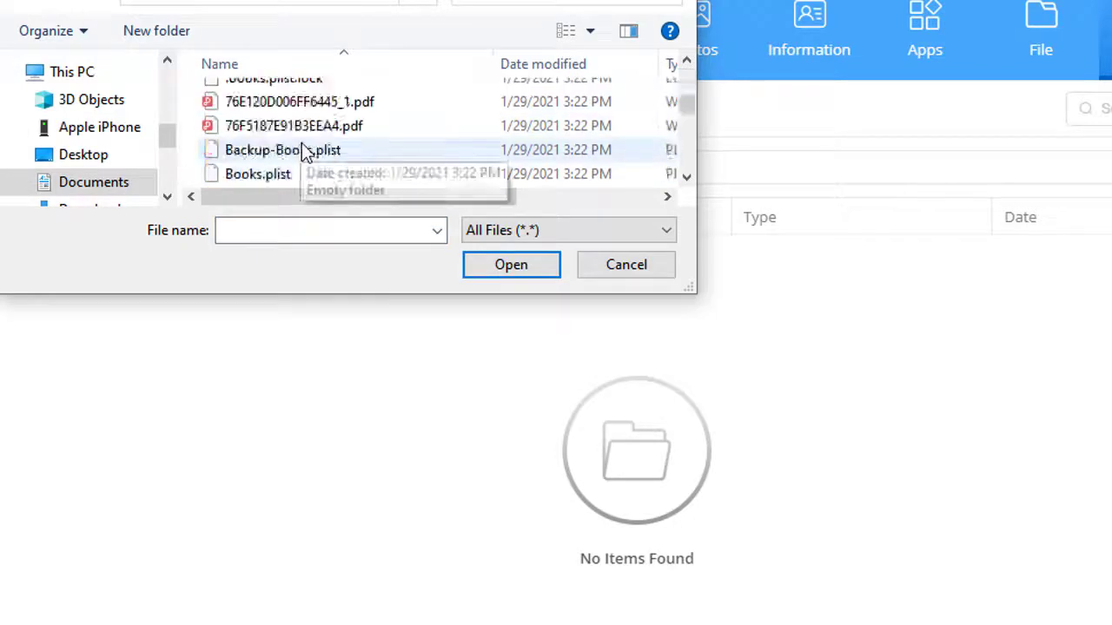
{"action": "scroll", "coordinate": [299, 151], "scroll_direction": "up", "scroll_amount": 1}
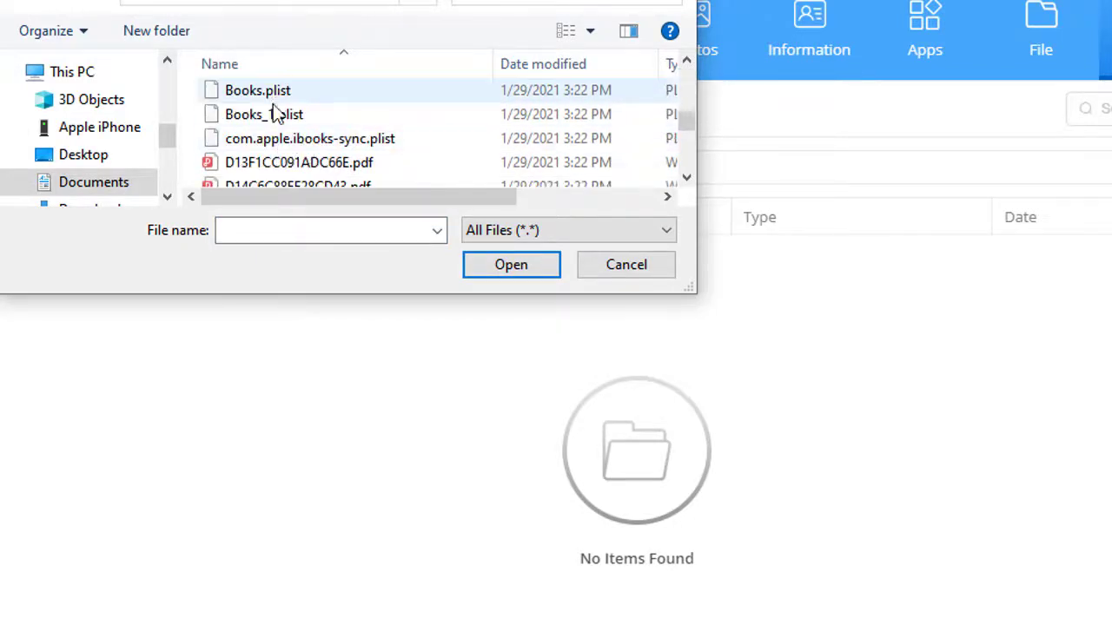
- Import Books.plist, Books_1.plist, com.apple.ibooks-sync.plist and the D13F, D14C, D159, D138, D153, F01F and Syncios Data Recovery User Guide PDFs into the phone's Books folder
{"action": "left_click", "coordinate": [326, 165]}
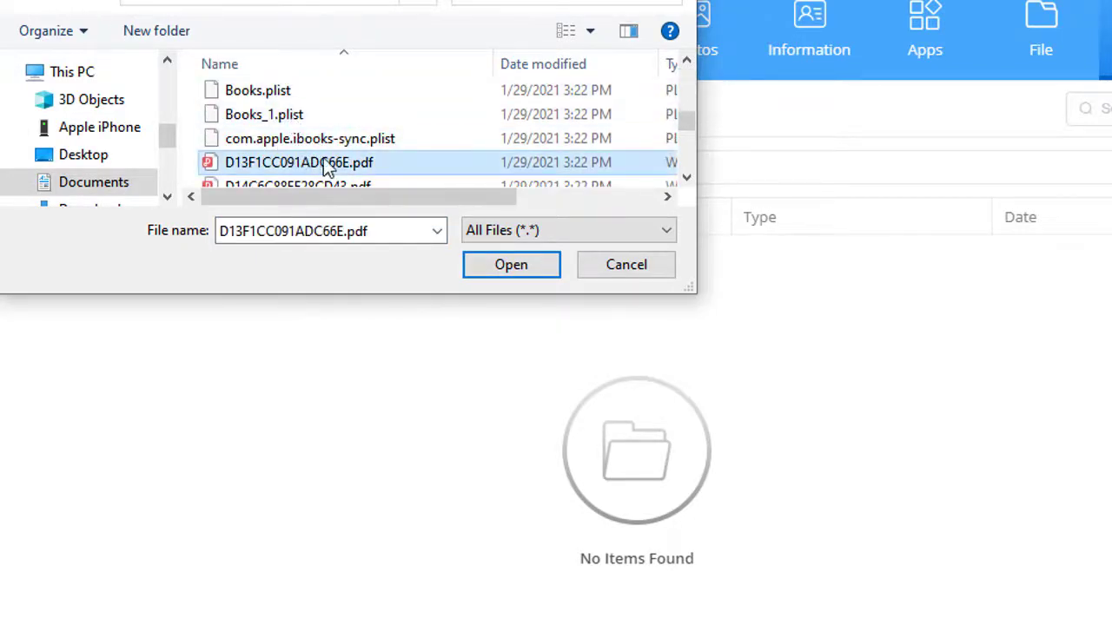
{"action": "left_click", "coordinate": [244, 92], "text": "ctrl"}
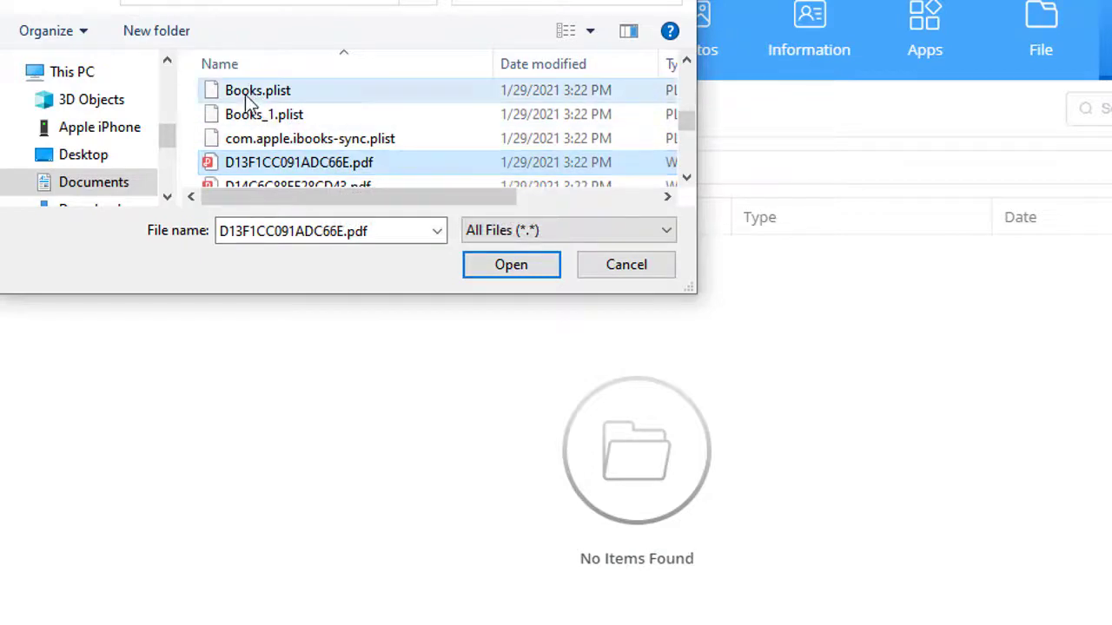
{"action": "left_click", "coordinate": [257, 114], "text": "ctrl"}
{"action": "left_click", "coordinate": [262, 140], "text": "ctrl"}
{"action": "left_click", "coordinate": [274, 182], "text": "ctrl"}
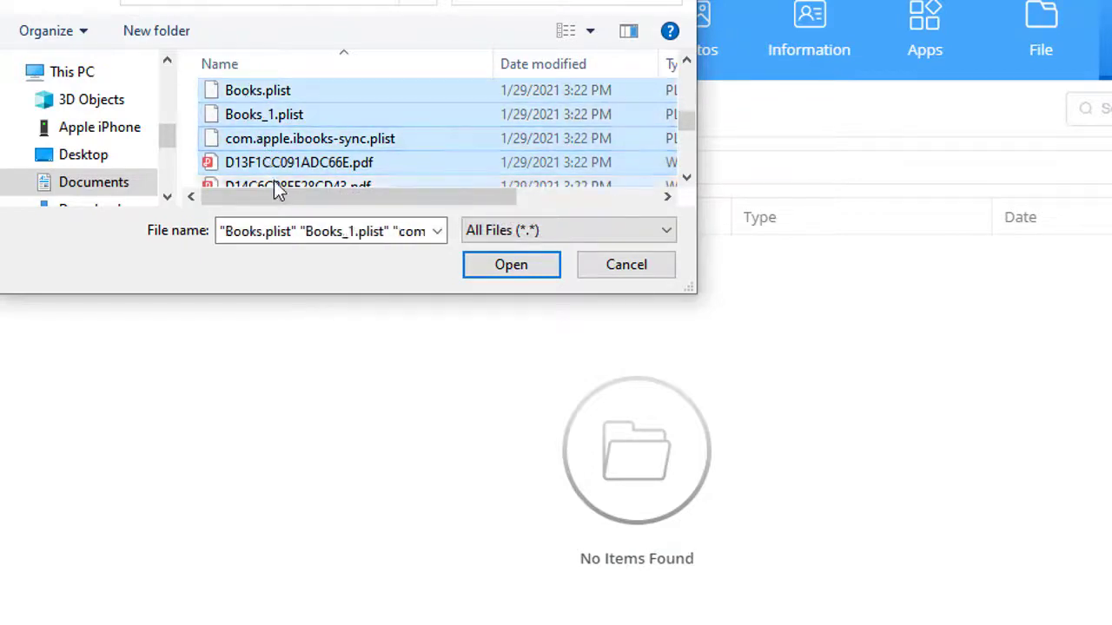
{"action": "scroll", "coordinate": [295, 154], "scroll_direction": "down", "scroll_amount": 2}
{"action": "left_click", "coordinate": [304, 106], "text": "ctrl"}
{"action": "left_click", "coordinate": [301, 127], "text": "ctrl"}
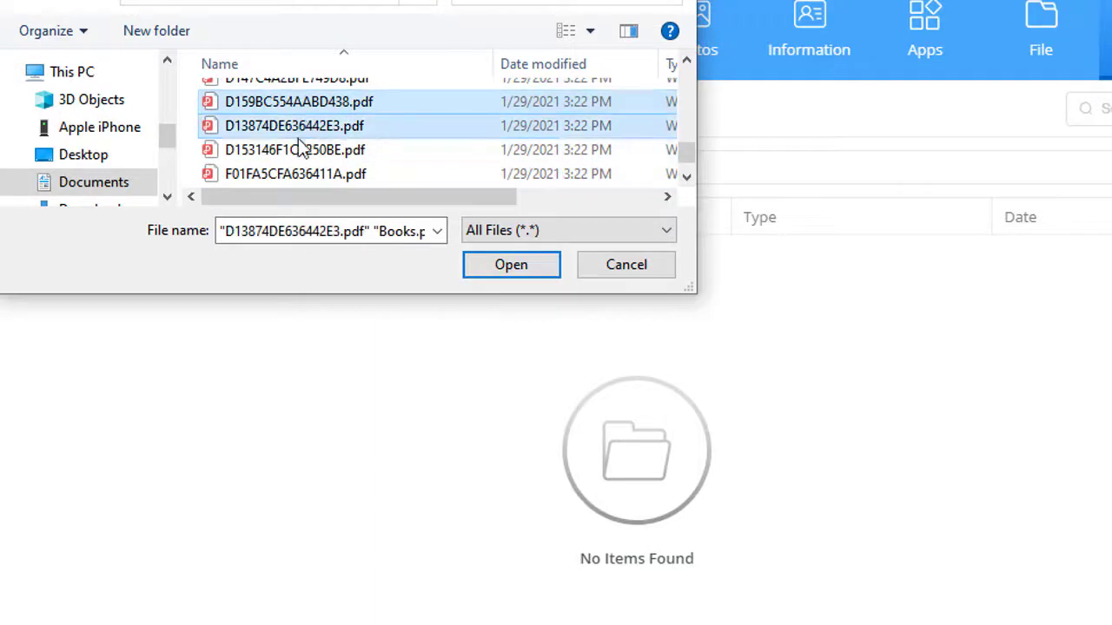
{"action": "left_click", "coordinate": [299, 150], "text": "ctrl"}
{"action": "left_click", "coordinate": [297, 173], "text": "ctrl"}
{"action": "scroll", "coordinate": [306, 170], "scroll_direction": "down", "scroll_amount": 1}
{"action": "left_click", "coordinate": [308, 174], "text": "ctrl"}
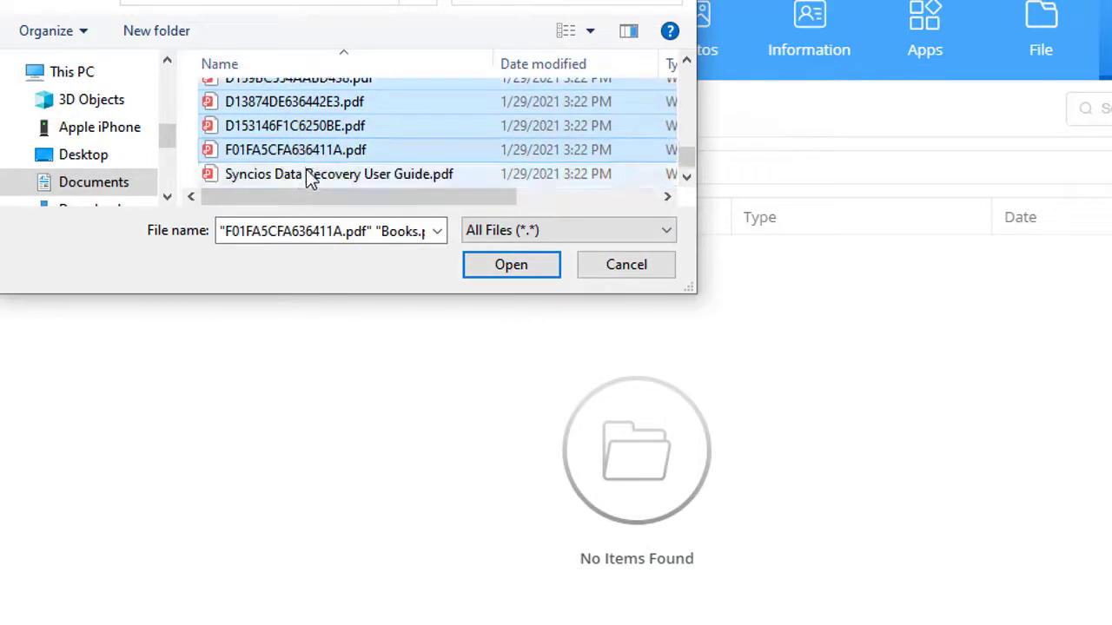
{"action": "left_click", "coordinate": [513, 264]}
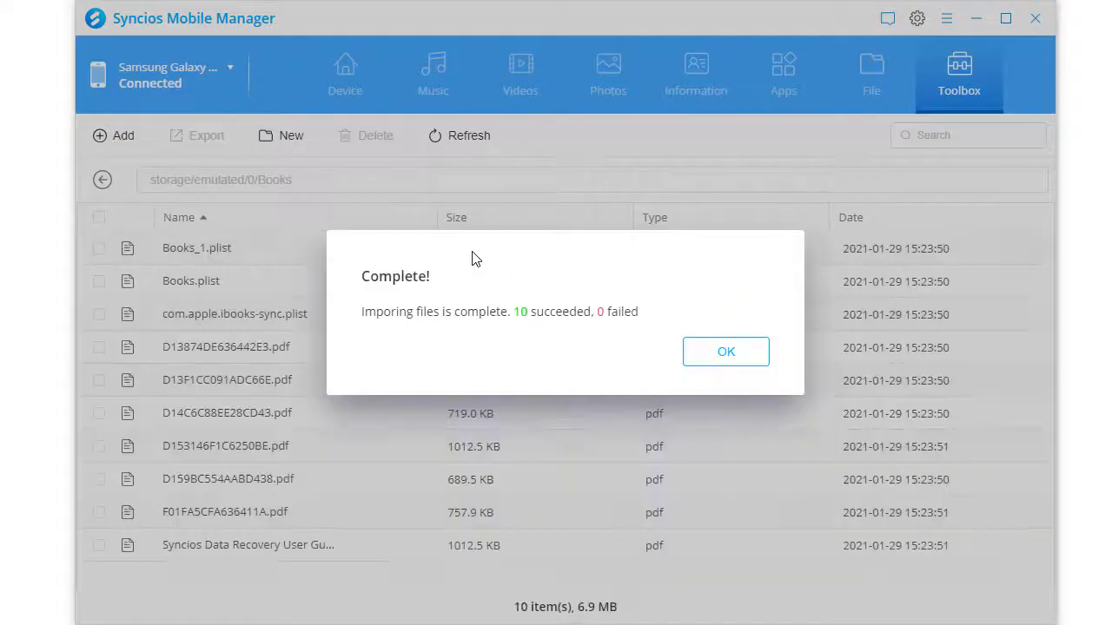
{"action": "left_click", "coordinate": [702, 349]}
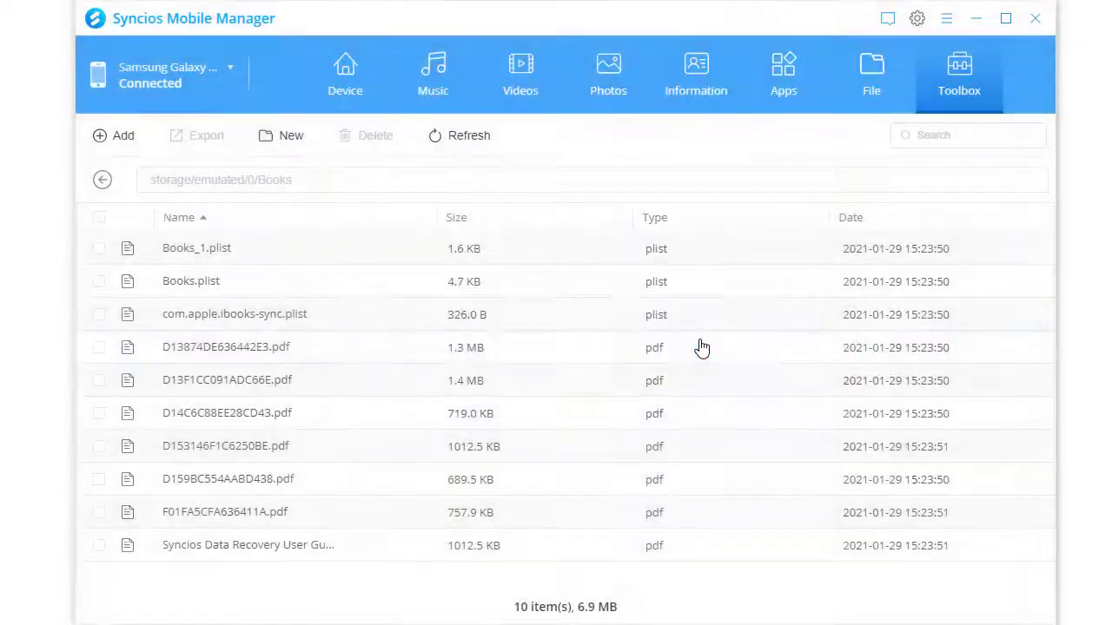
- Select D153146F1C6250BE.pdf and D14C6C88EE28CD43.pdf in the phone's Books folder
{"action": "left_click", "coordinate": [308, 448]}
{"action": "left_click", "coordinate": [306, 447]}
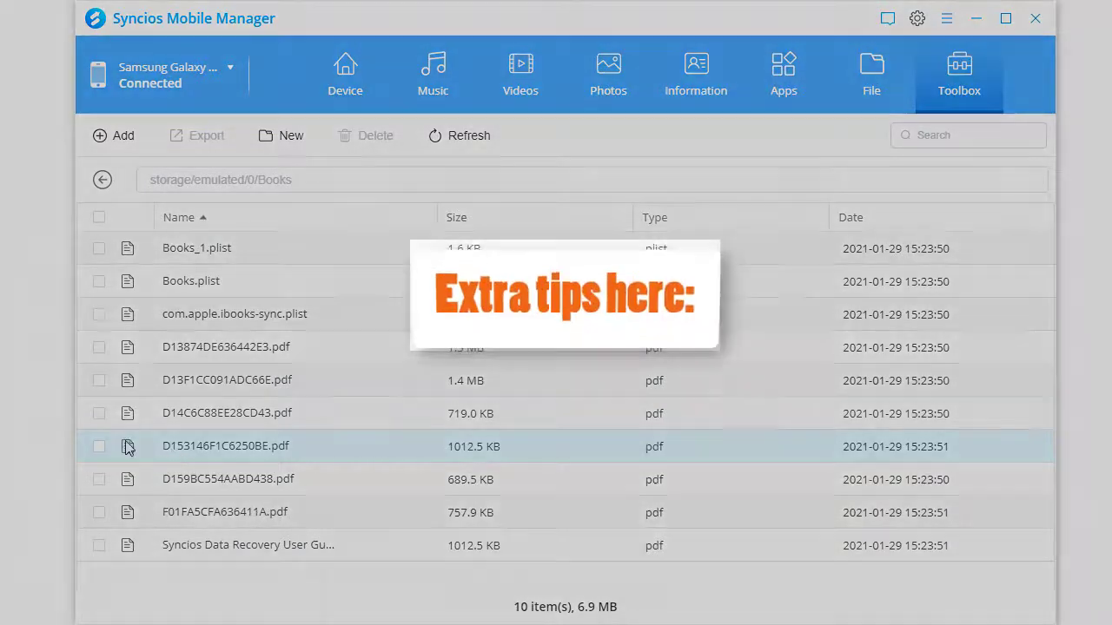
{"action": "left_click", "coordinate": [176, 449]}
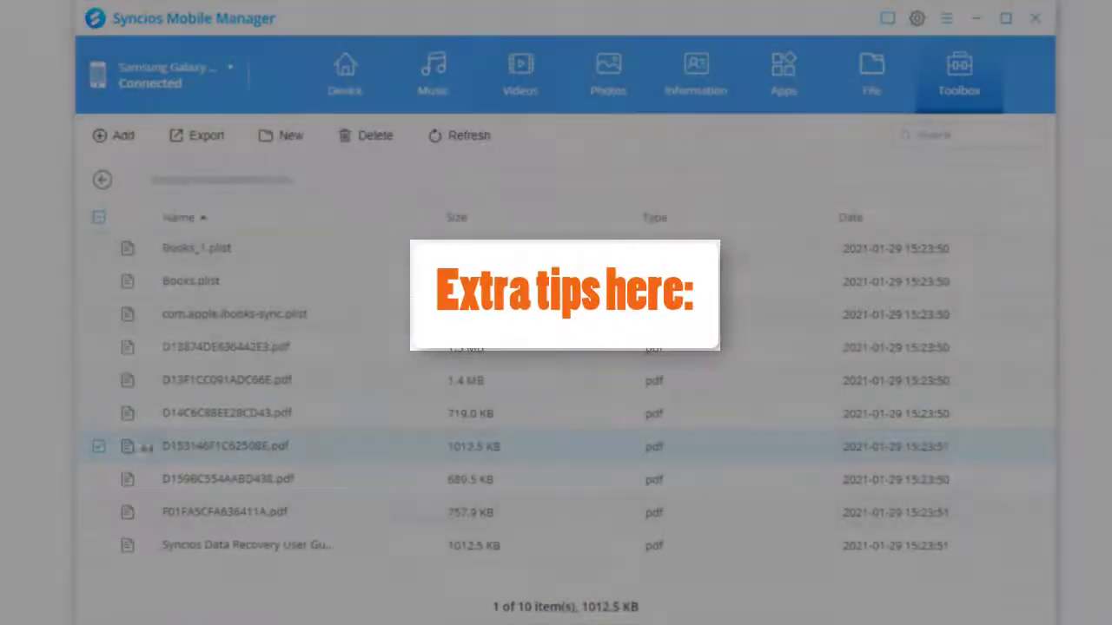
{"action": "left_click", "coordinate": [174, 414]}
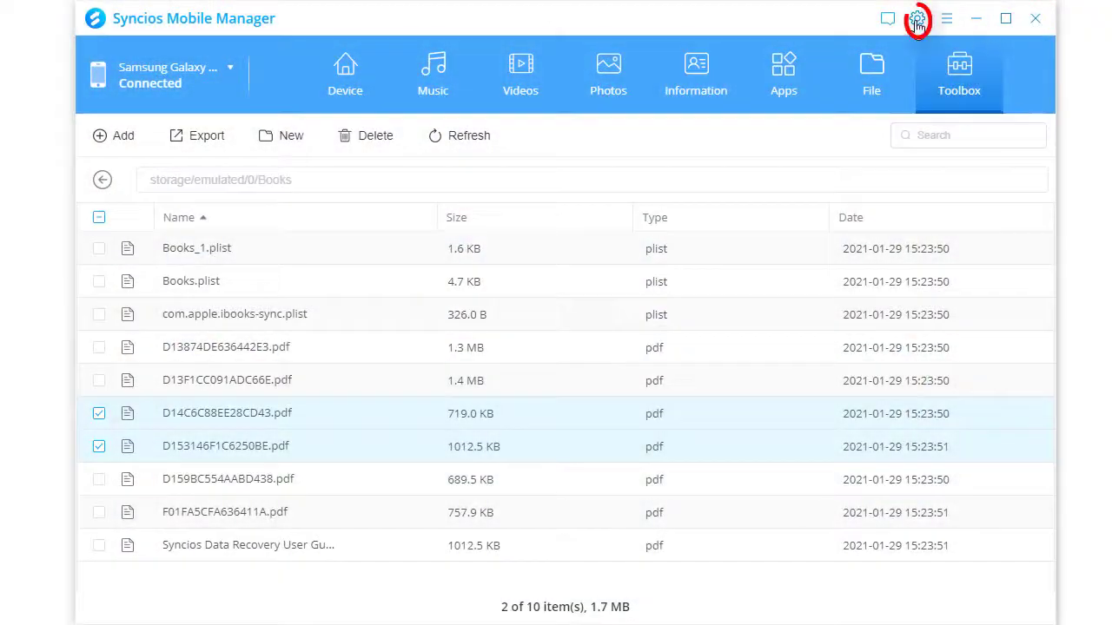
- Review the backup path in the program settings, view its location on the computer, and close both windows without changes
{"action": "left_click", "coordinate": [917, 22]}
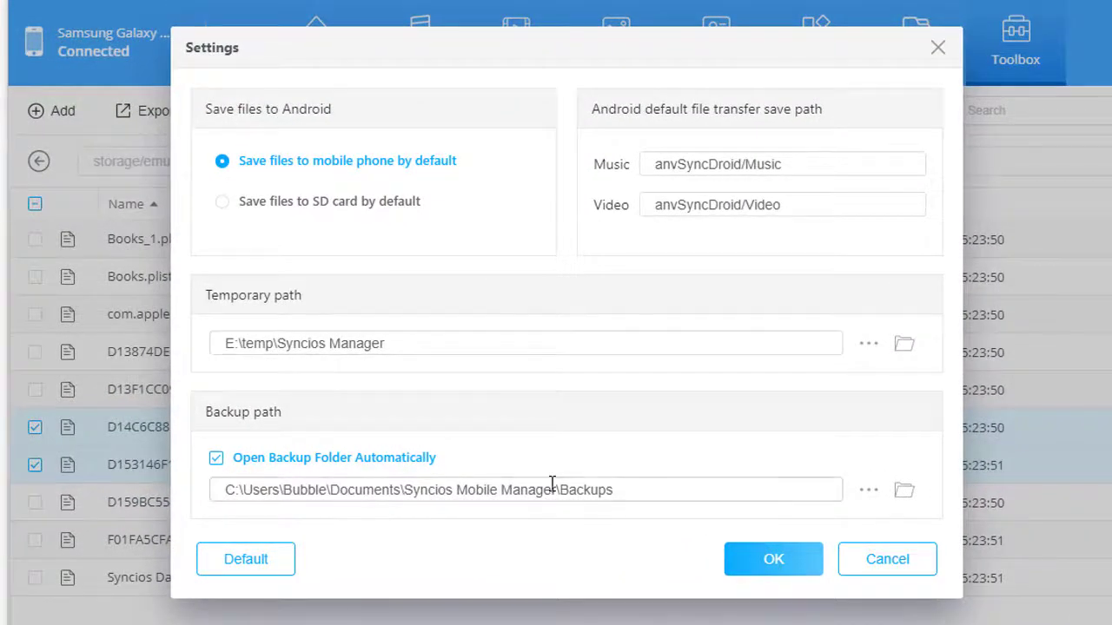
{"action": "left_click", "coordinate": [903, 492]}
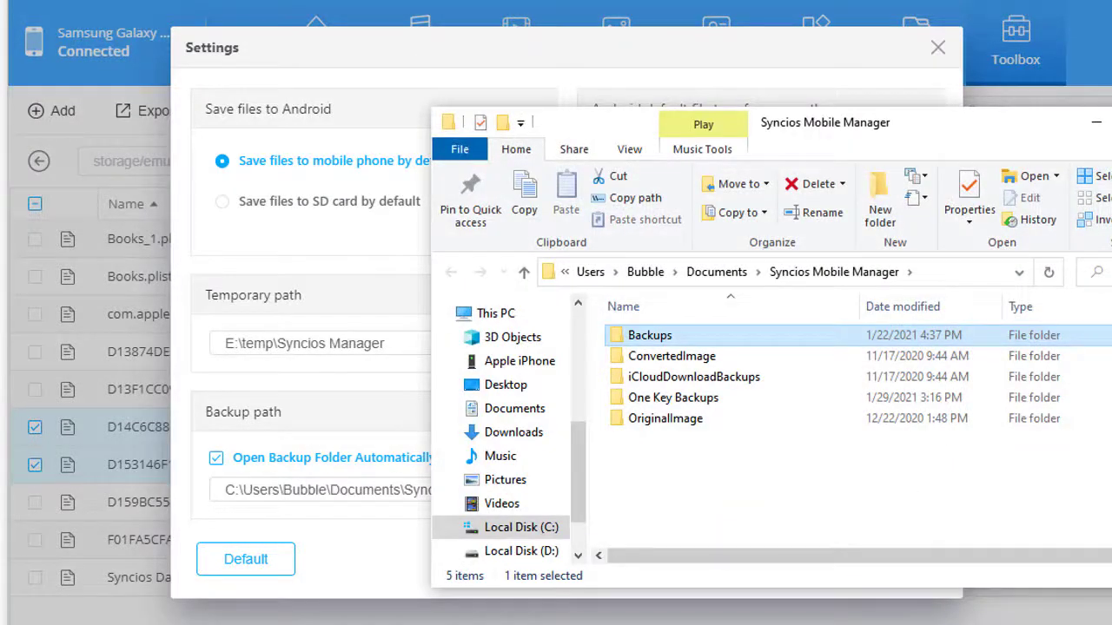
{"action": "key", "text": "alt+F4"}
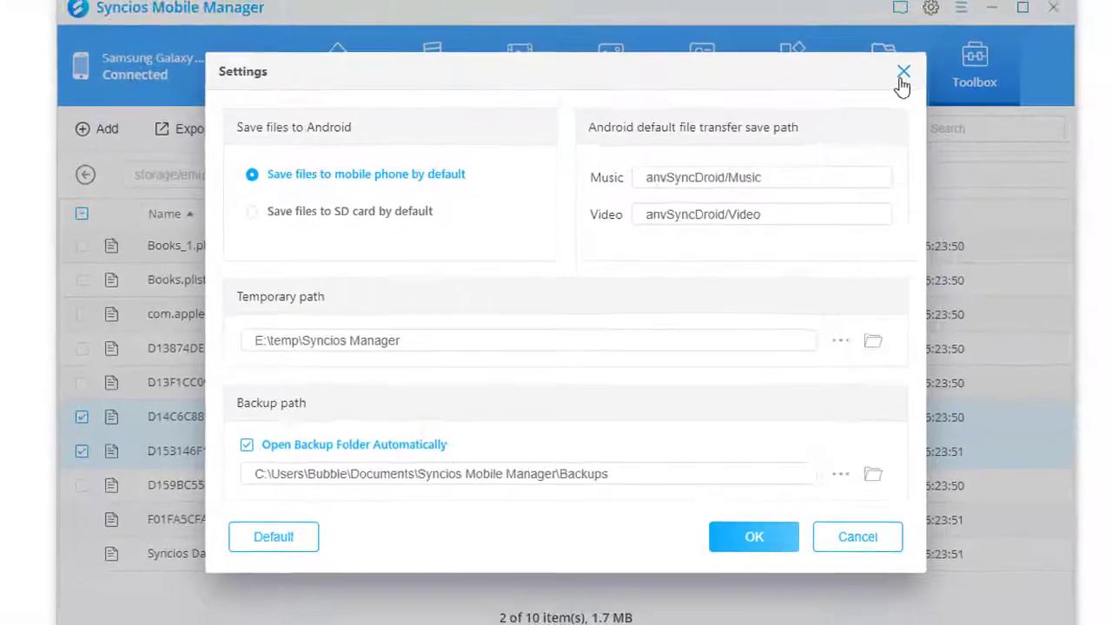
{"action": "left_click", "coordinate": [936, 50]}
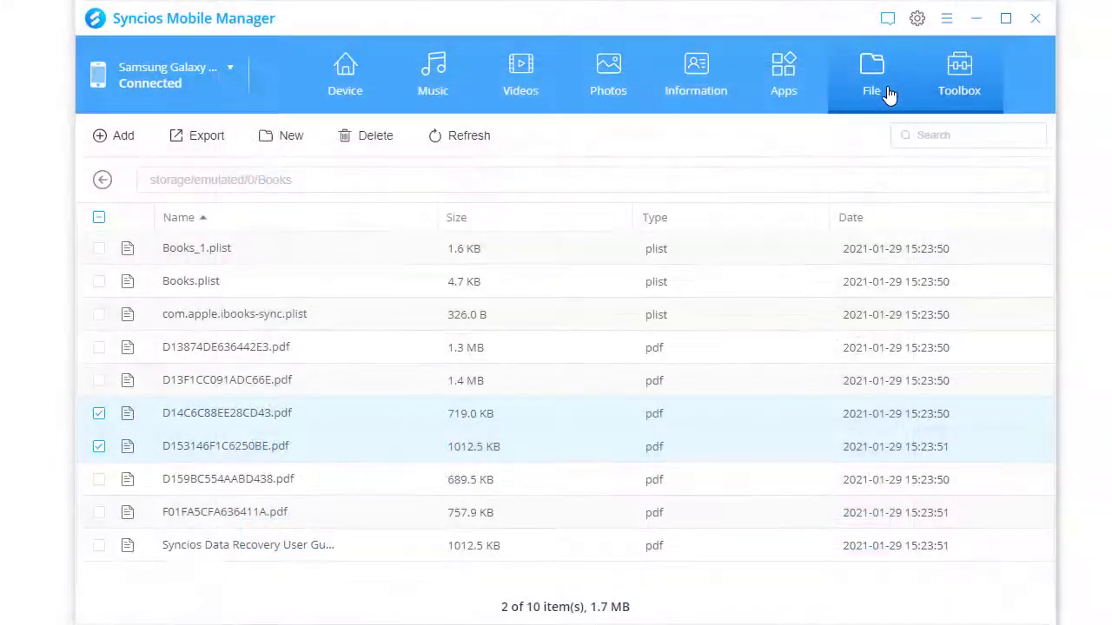
- Review the available interface languages in the language settings and close the dialog without changing the language
{"action": "left_click", "coordinate": [947, 26]}
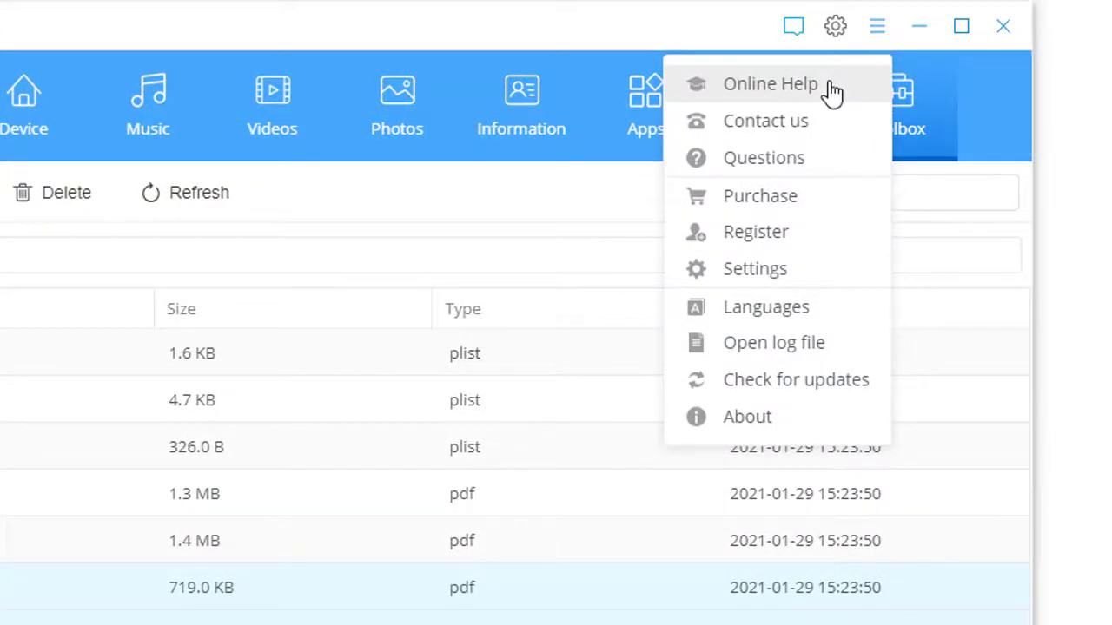
{"action": "left_click", "coordinate": [803, 309]}
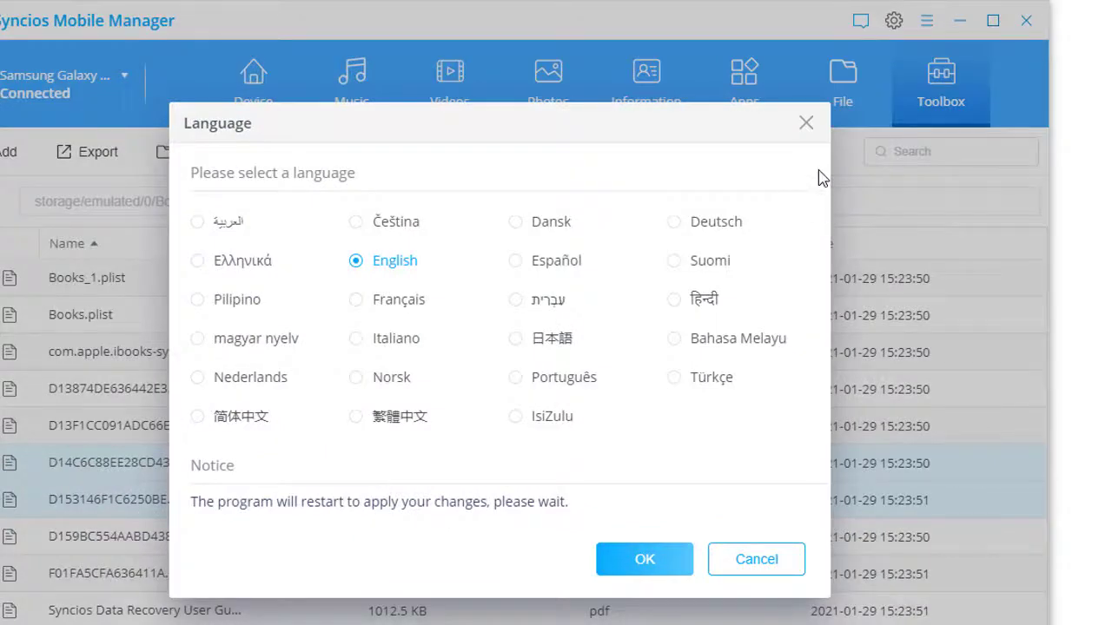
{"action": "left_click", "coordinate": [806, 124]}
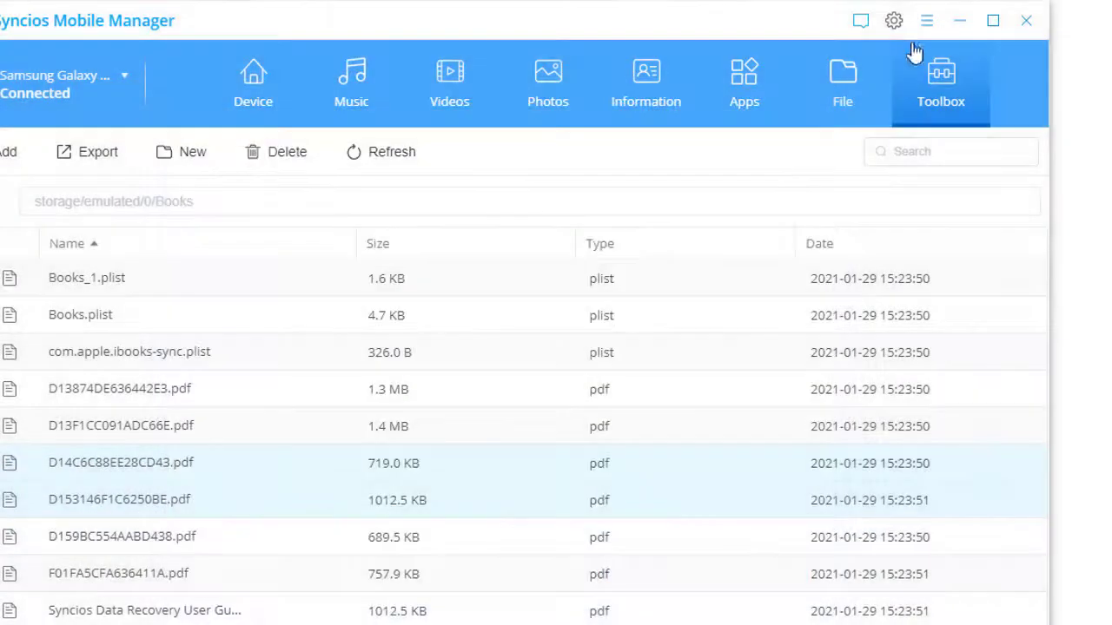
- Open the feedback form for technical support and place the cursor in the problem description
{"action": "left_click", "coordinate": [862, 24]}
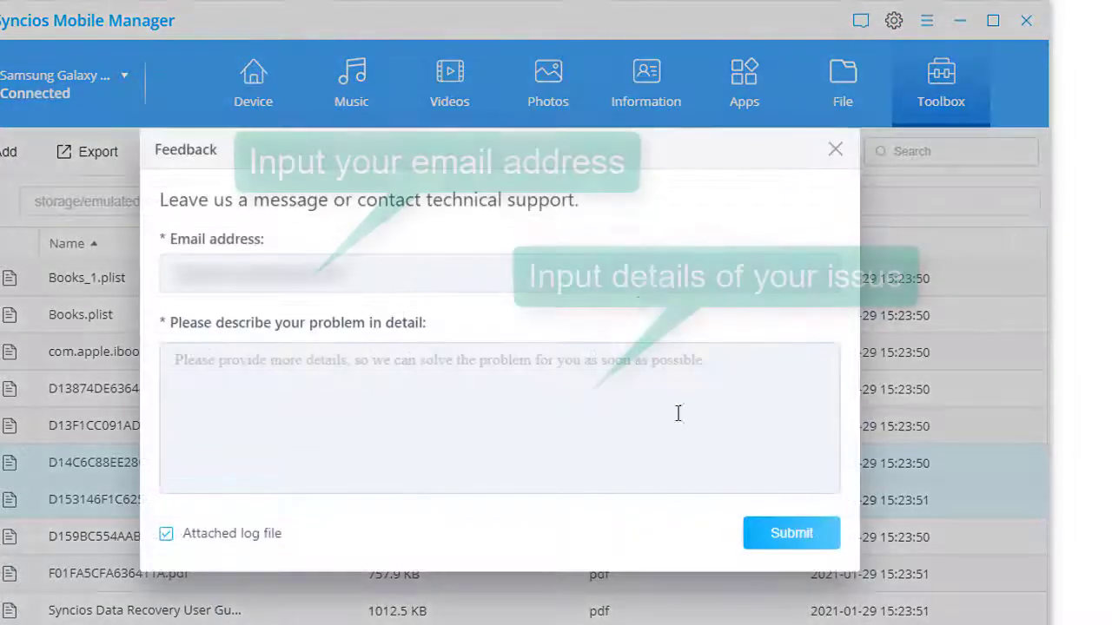
{"action": "left_click", "coordinate": [700, 423]}
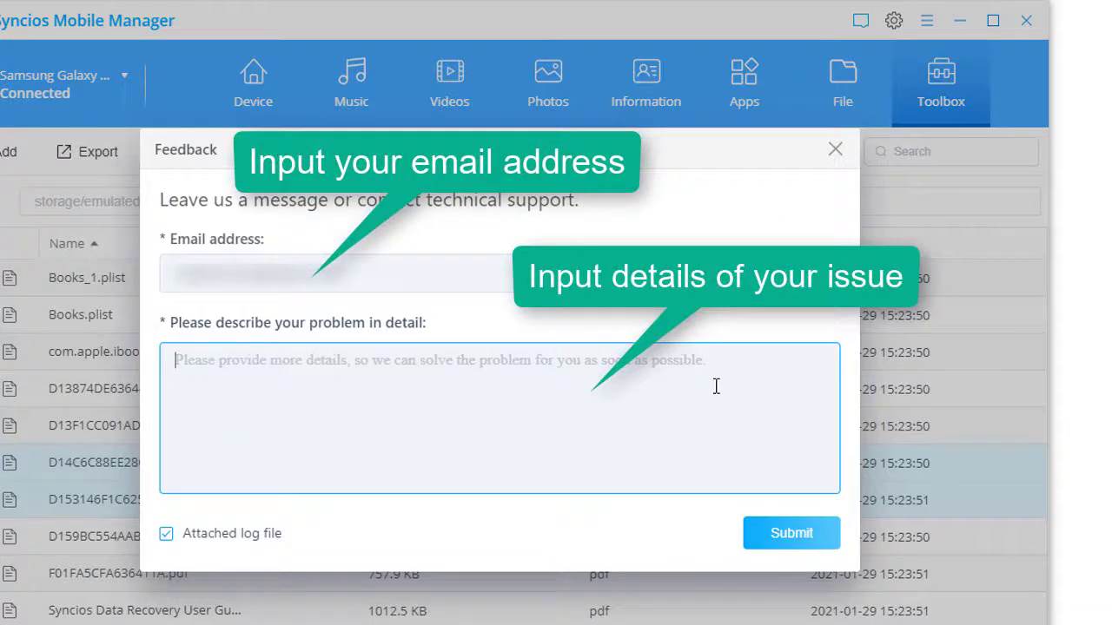